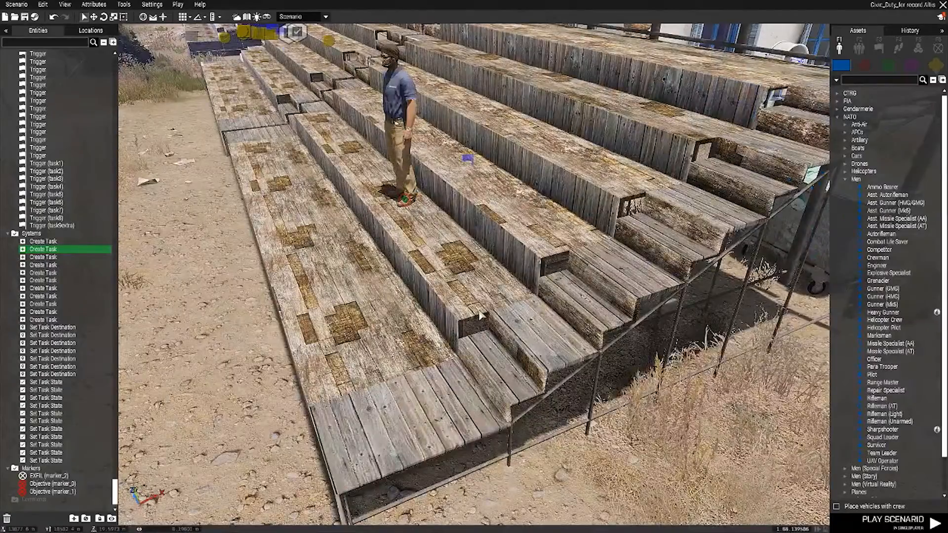
# - Play the scenario in singleplayer and view the Find the Hidden Stash task in the map's task list
pyautogui.moveTo(483, 317); pyautogui.dragTo(519, 293, button='right')
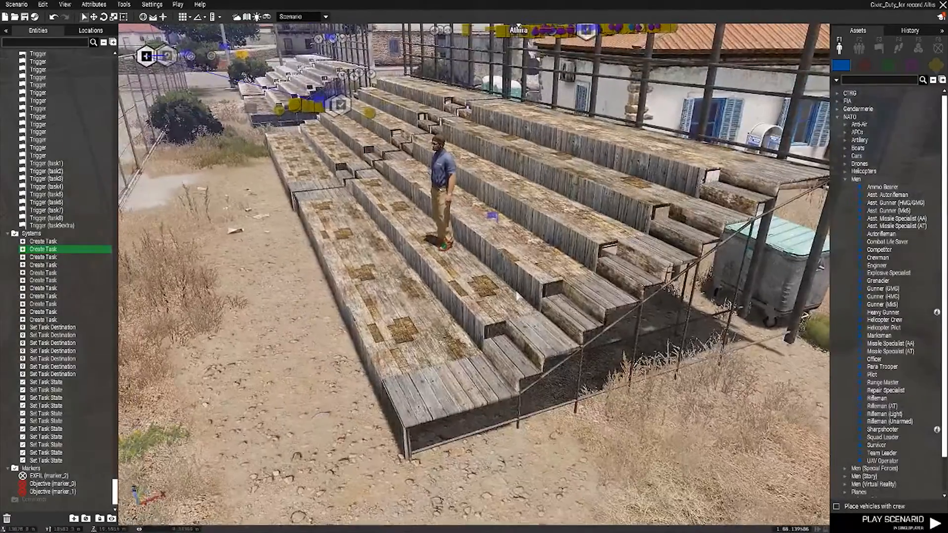
pyautogui.press('w')
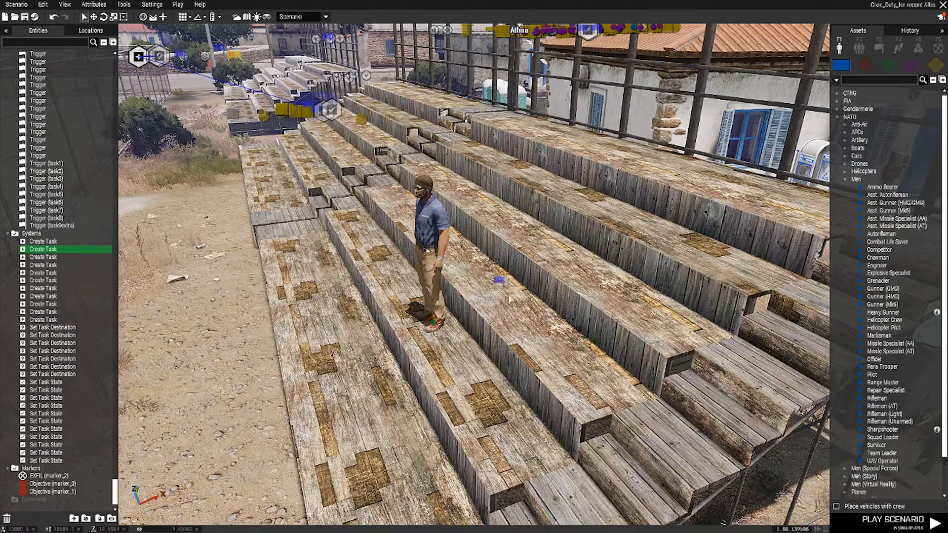
pyautogui.moveTo(450, 403); pyautogui.dragTo(314, 375, button='right')
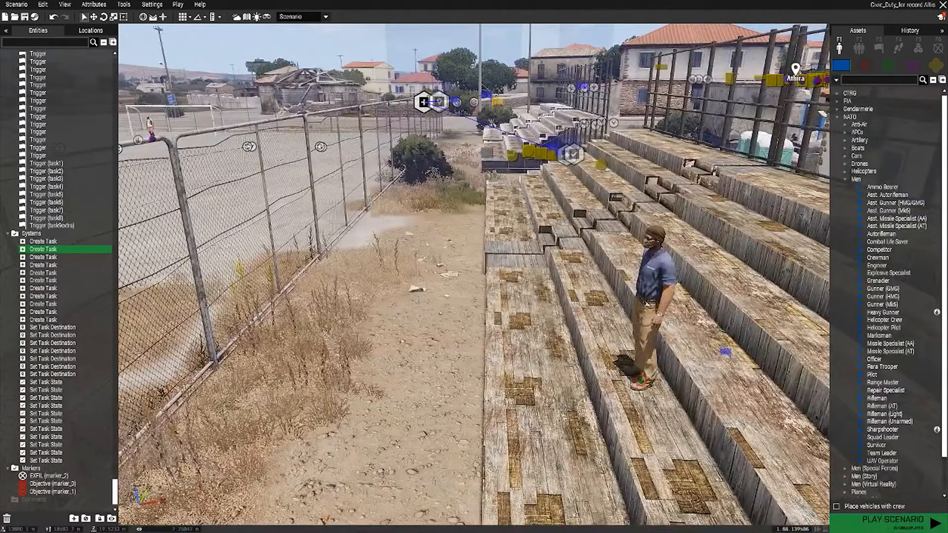
pyautogui.click(869, 527)
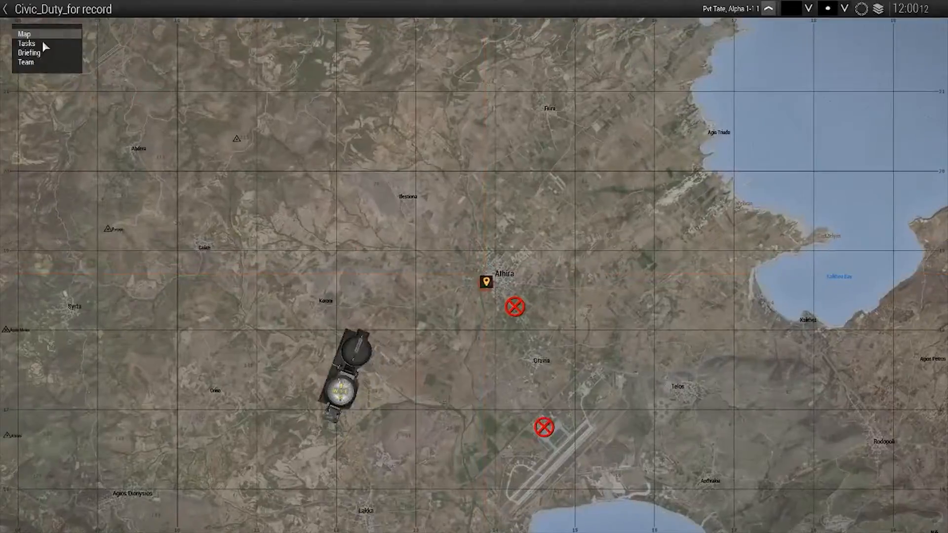
pyautogui.click(43, 41)
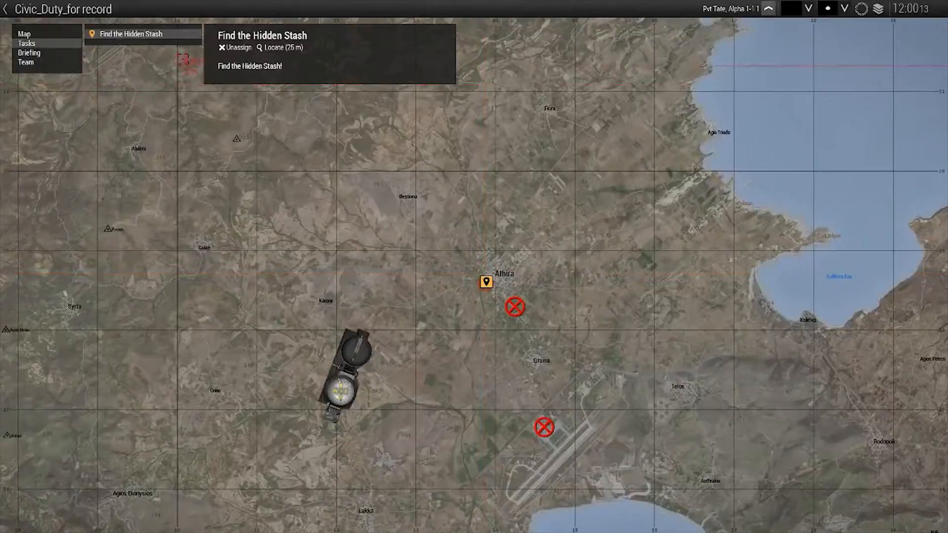
pyautogui.click(181, 34)
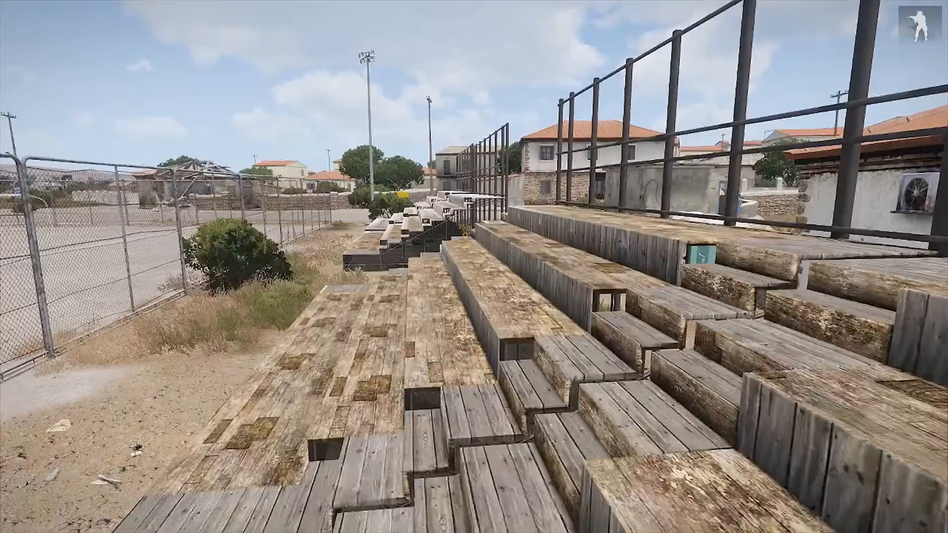
# - Walk off the bleachers and around them to the hidden stash underneath
pyautogui.press('w')
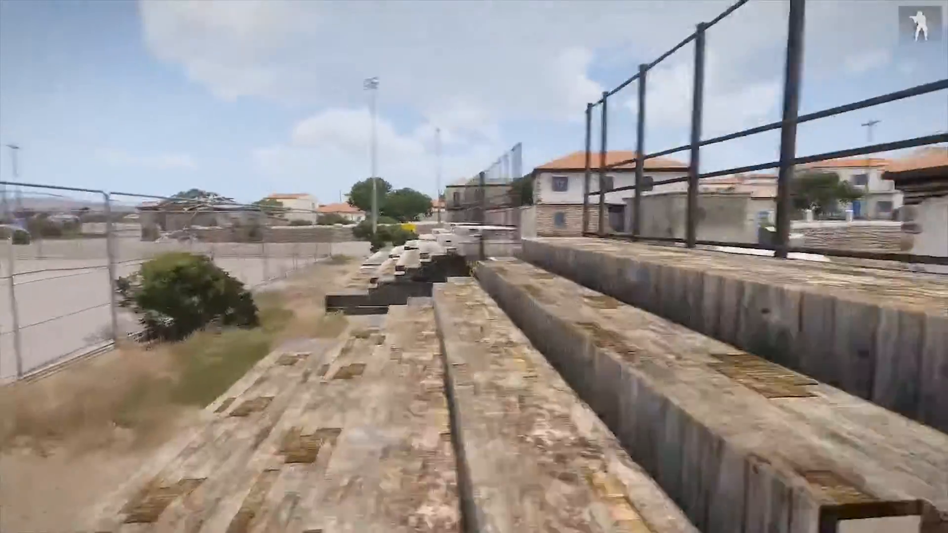
pyautogui.press('w')
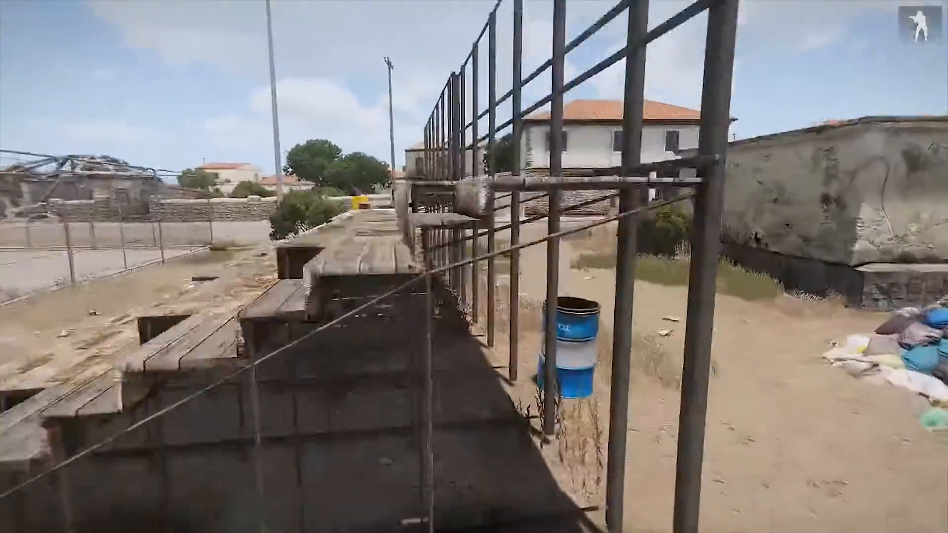
pyautogui.press('w')
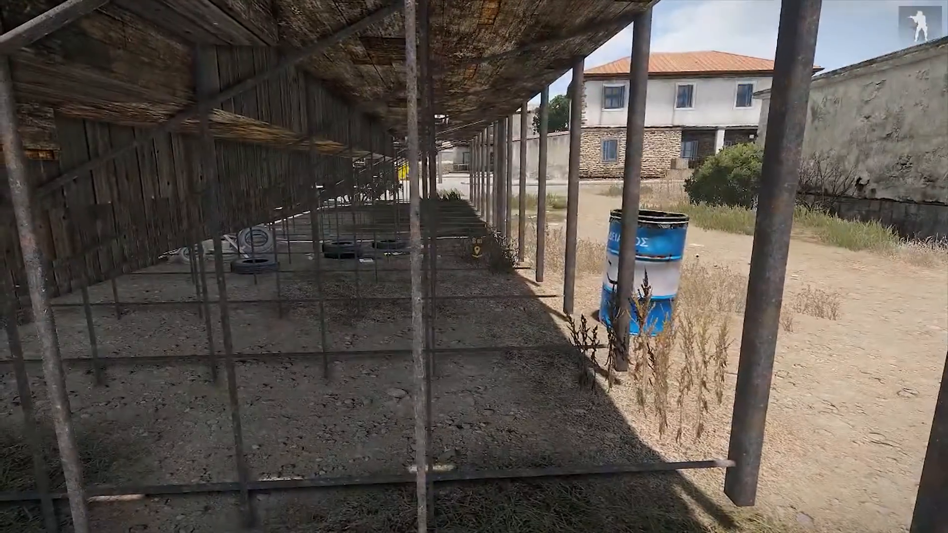
pyautogui.press('w')
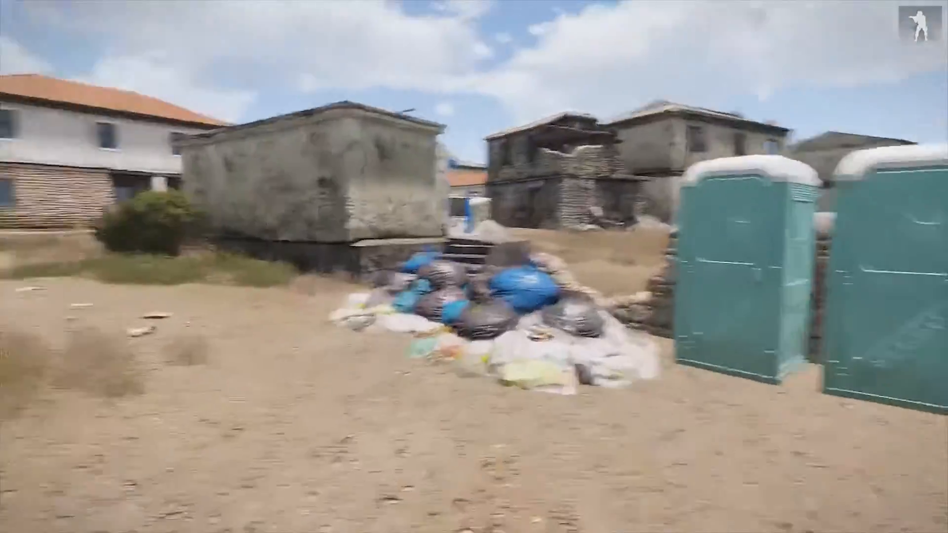
pyautogui.press('w')
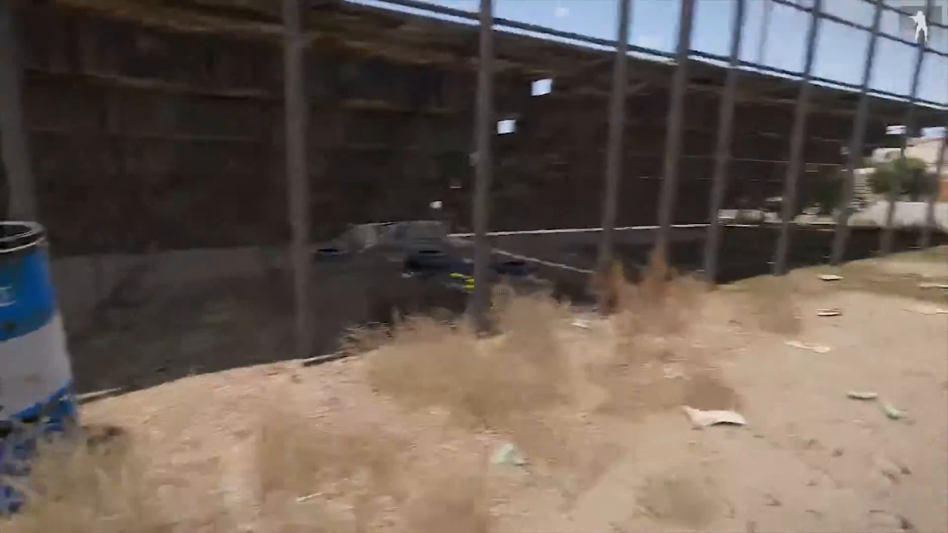
pyautogui.press('w')
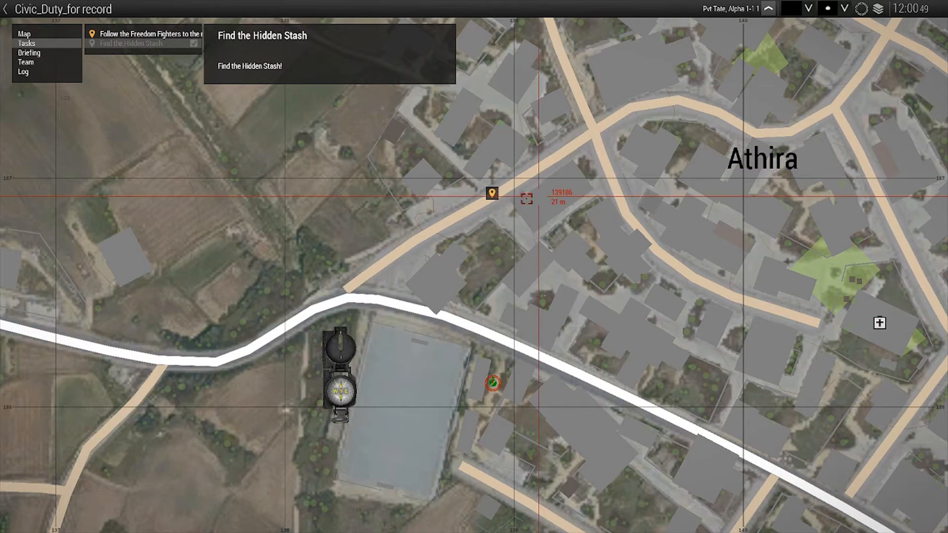
# - Check where the Follow the Freedom Fighters task leads, comparing the map with the surroundings
pyautogui.press('m')
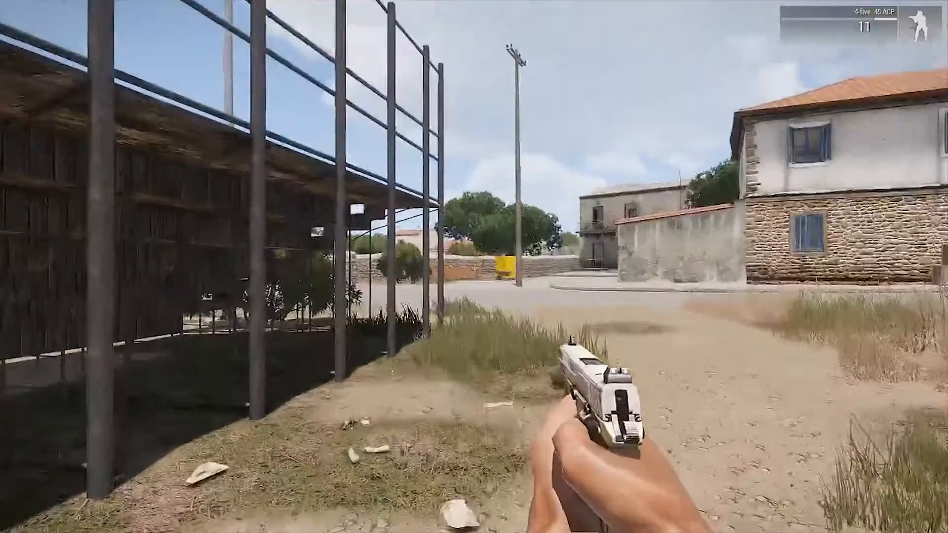
pyautogui.press('ctrl')
pyautogui.press('ctrl')
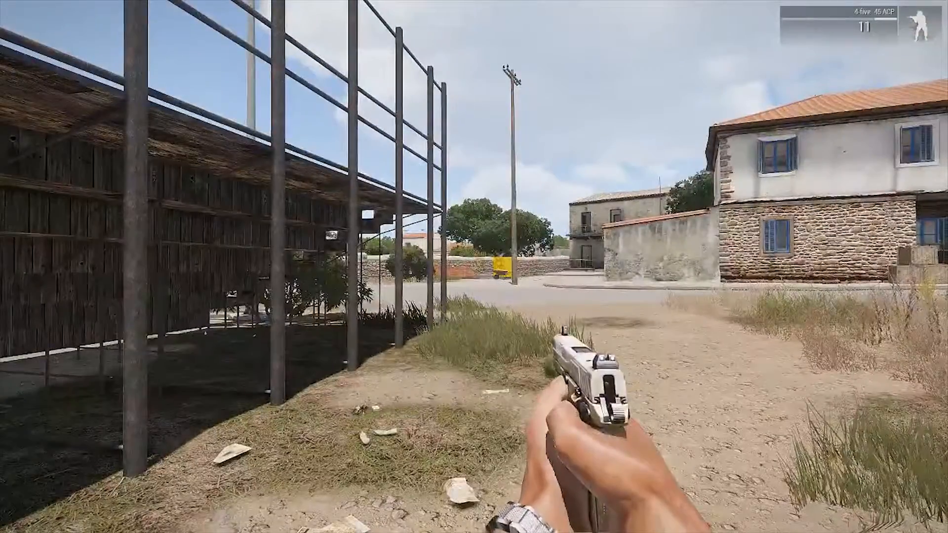
pyautogui.press('m')
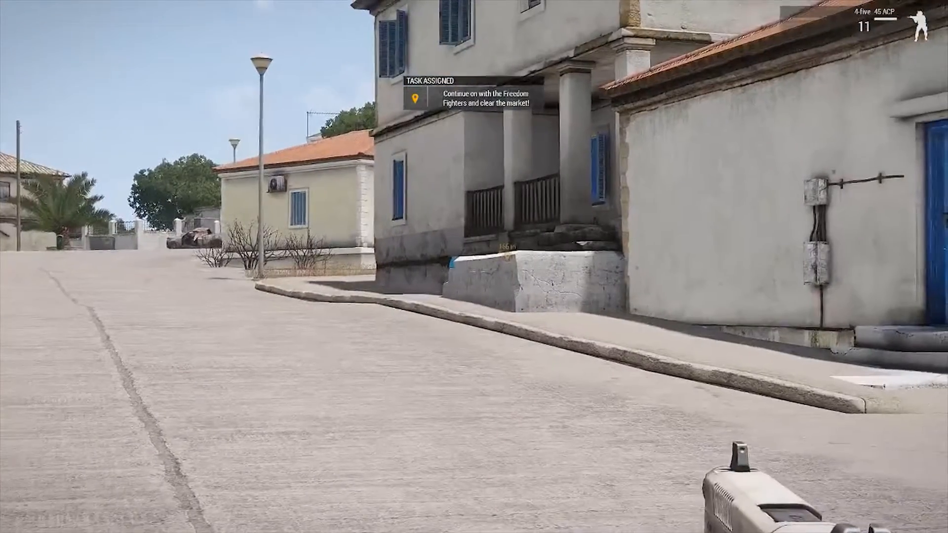
# - Examine the map of Athira around the player's position and the marker of the market-clearing task
pyautogui.press('m')
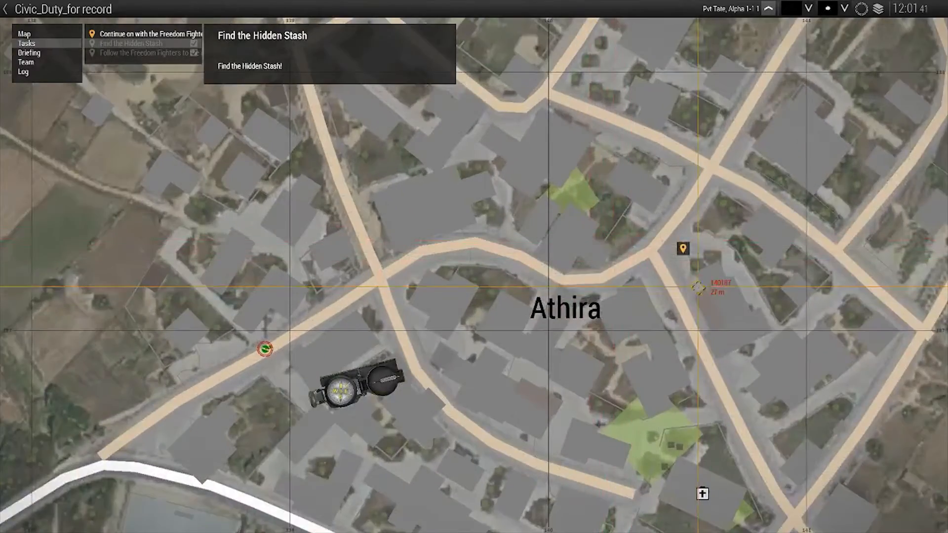
pyautogui.moveTo(698, 287); pyautogui.dragTo(585, 293, button='right')
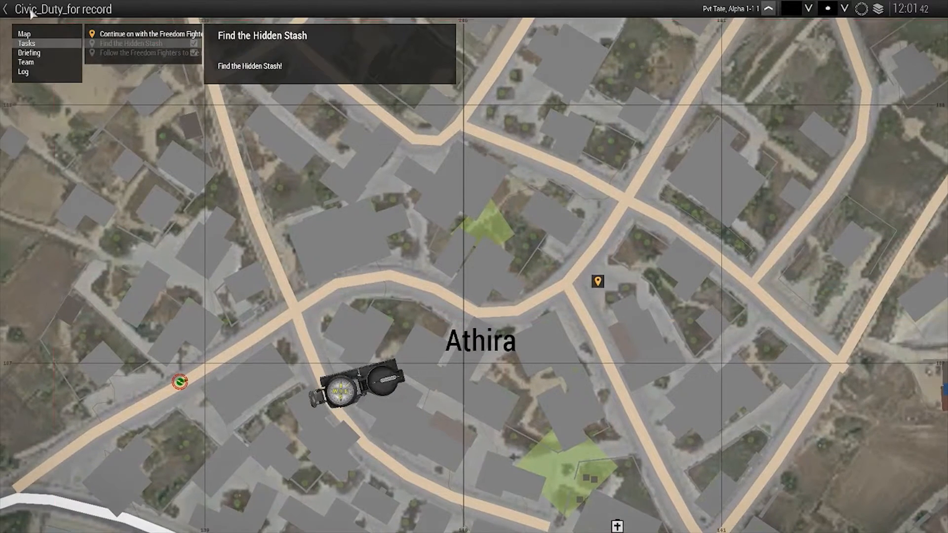
pyautogui.moveTo(281, 360); pyautogui.dragTo(360, 313, button='right')
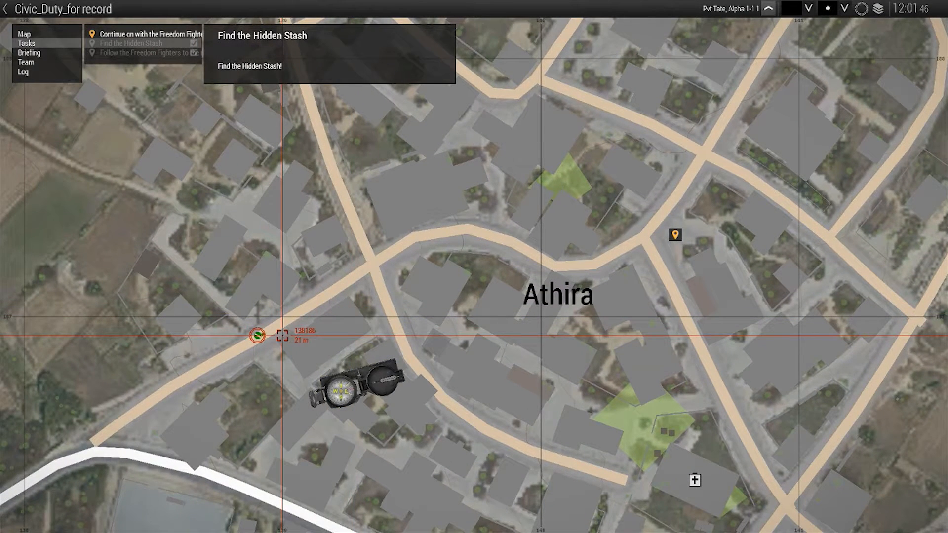
pyautogui.scroll(-3, 736, 312)
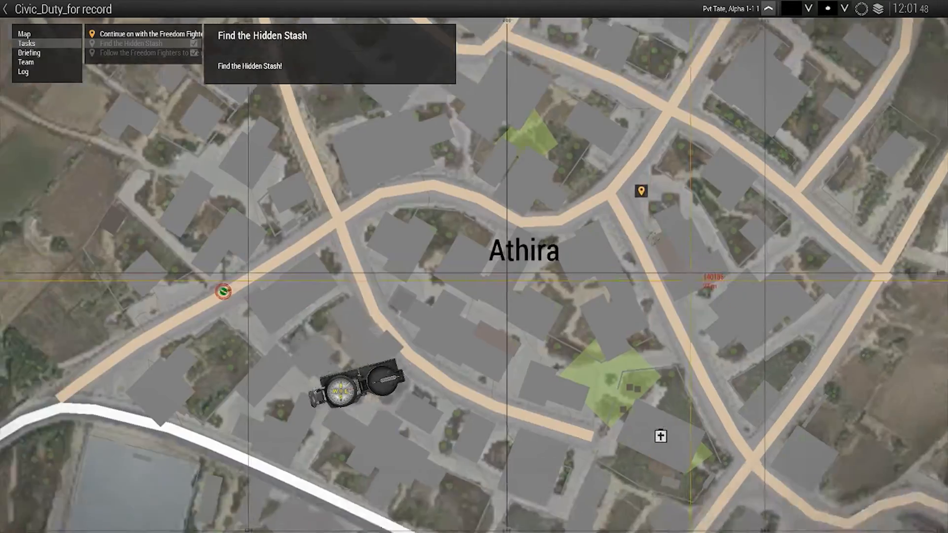
pyautogui.scroll(-3, 613, 220)
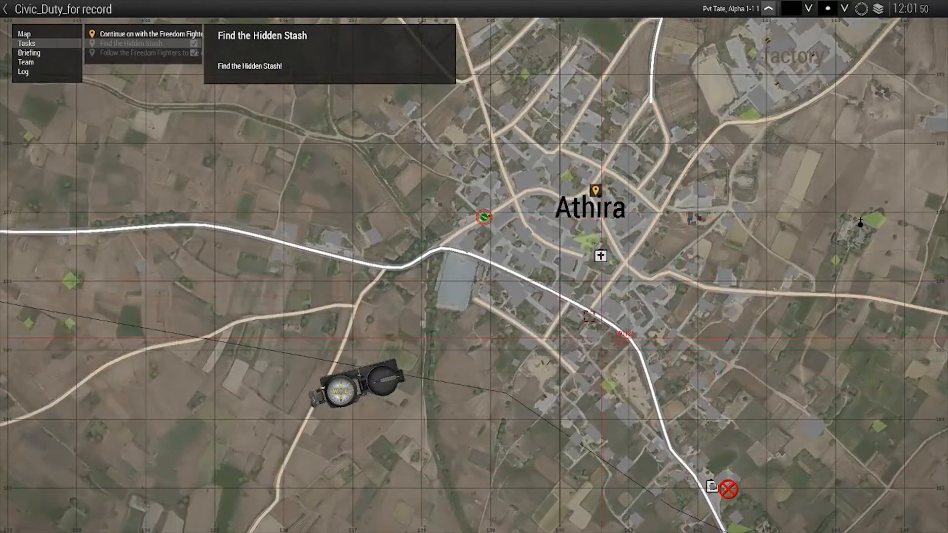
pyautogui.scroll(5, 563, 301)
pyautogui.scroll(3, 562, 300)
pyautogui.moveTo(476, 170); pyautogui.dragTo(622, 400, button='right')
pyautogui.moveTo(496, 250); pyautogui.dragTo(570, 368, button='right')
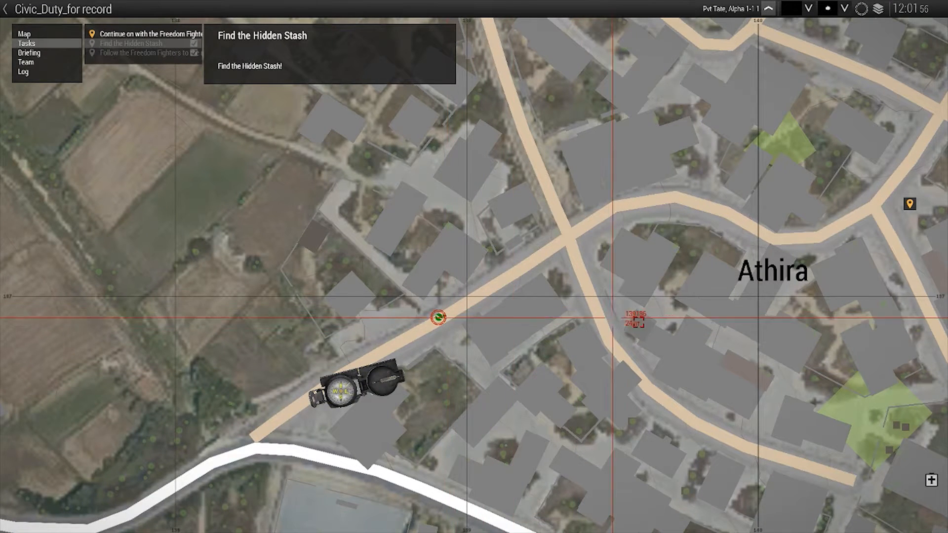
pyautogui.moveTo(645, 322); pyautogui.dragTo(607, 345, button='right')
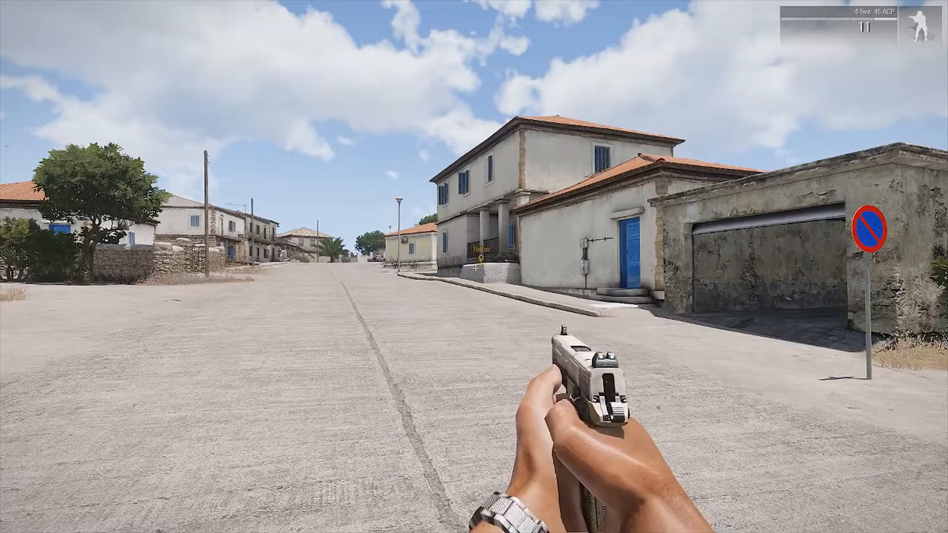
# - End the playtest by returning to the Eden Editor and go to the stash's trigger area beneath the bleachers
pyautogui.press('Escape')
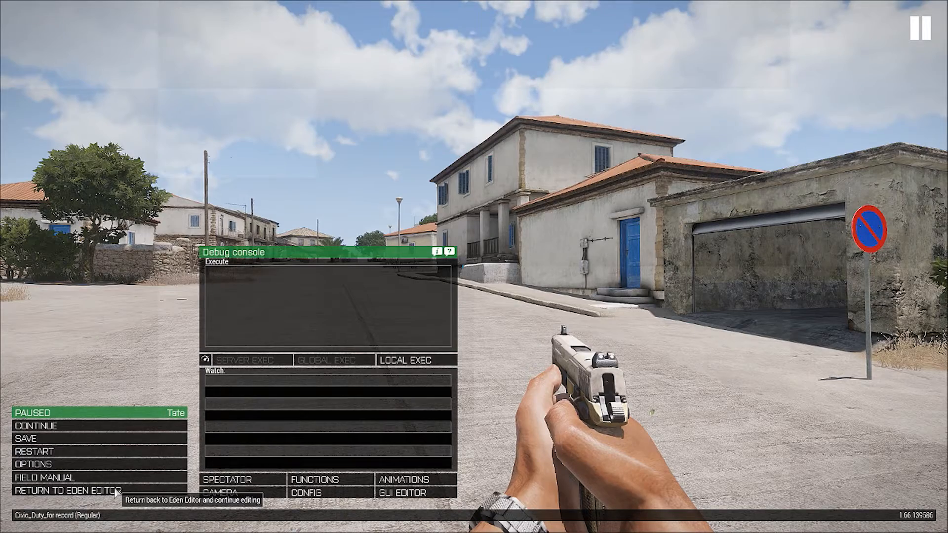
pyautogui.click(116, 492)
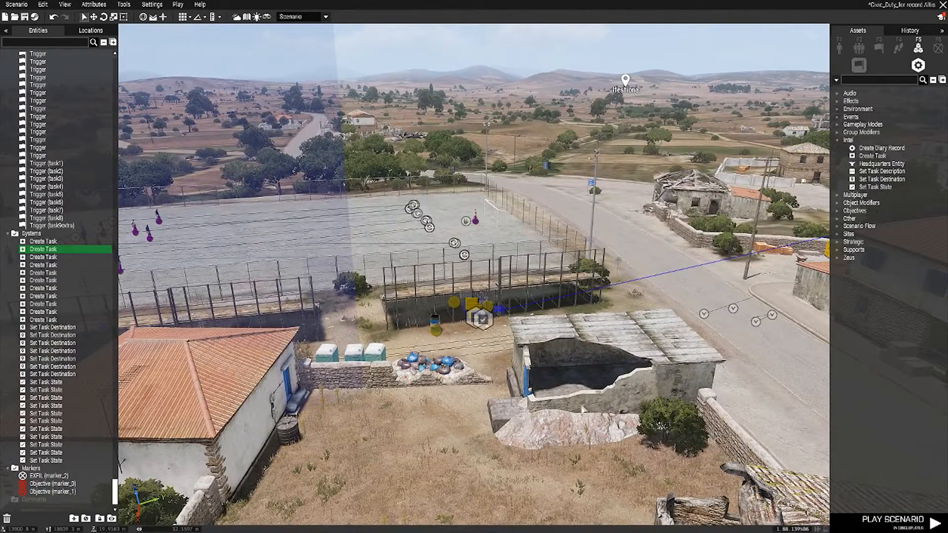
pyautogui.press('w')
pyautogui.press('w')
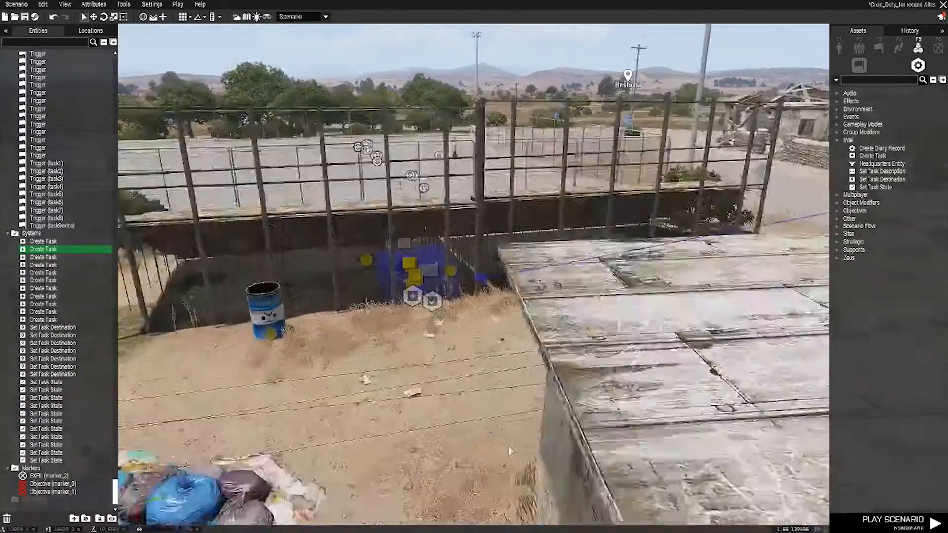
pyautogui.press('w')
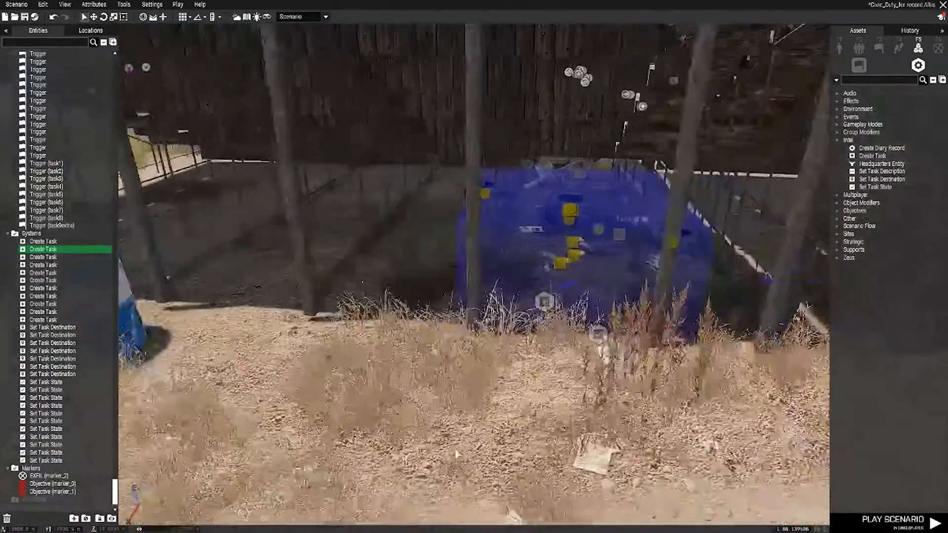
pyautogui.press('w')
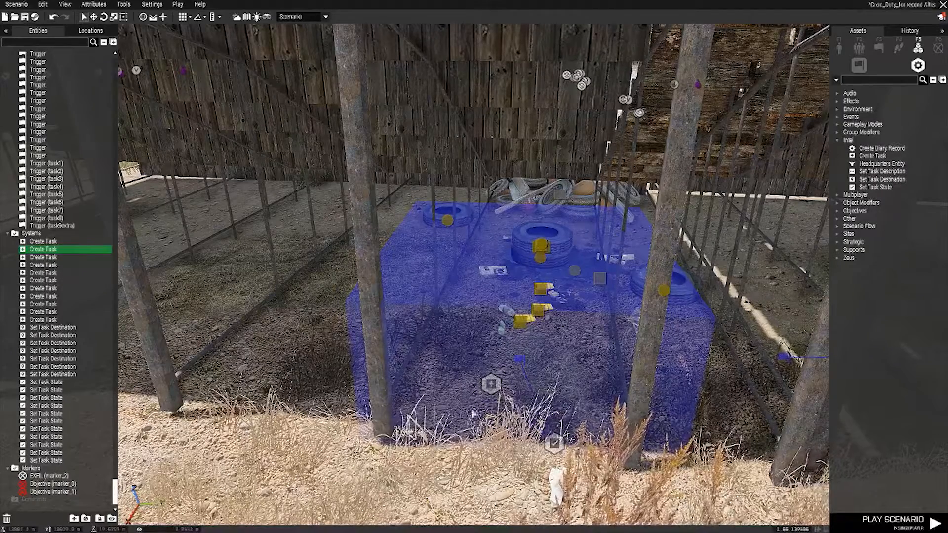
# - Confirm the hidden stash's Create Task module with All playable units as owner and Module position as destination
pyautogui.doubleClick(491, 386)
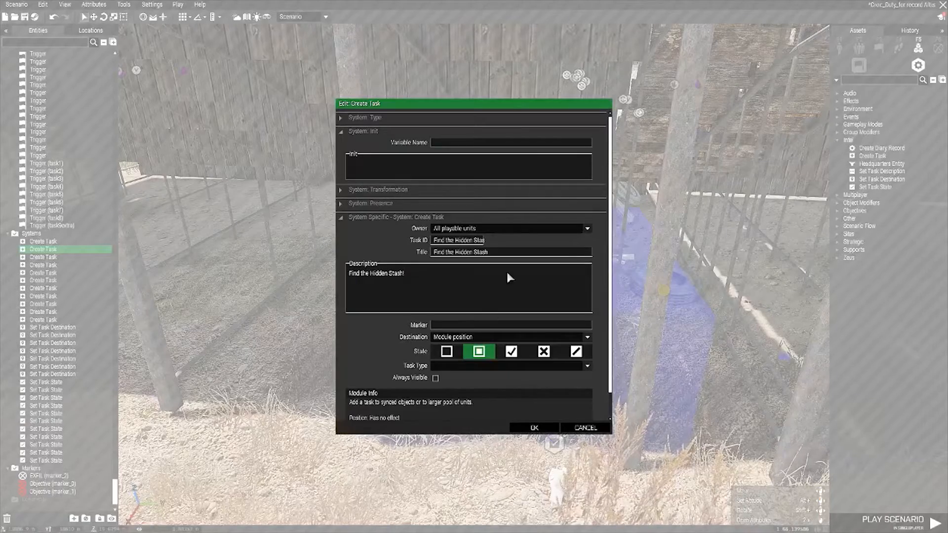
pyautogui.click(509, 227)
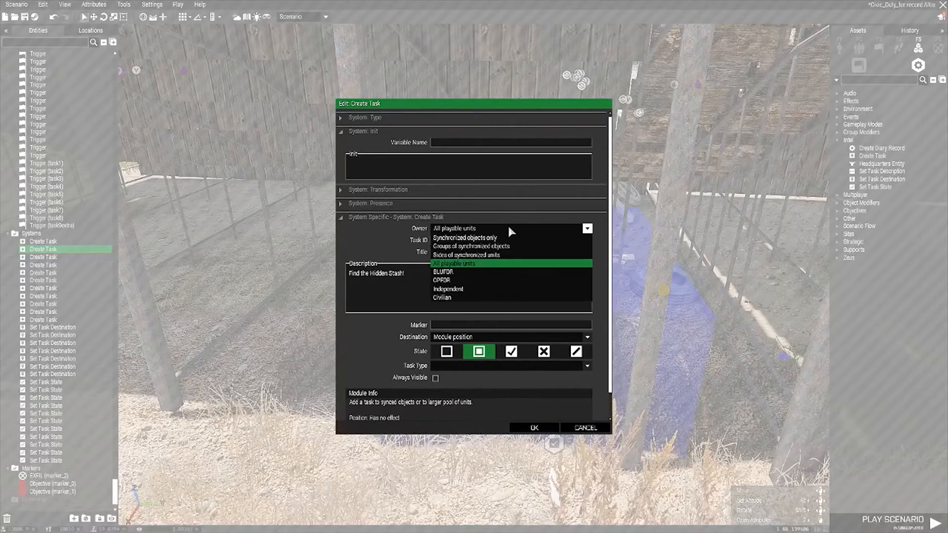
pyautogui.click(484, 264)
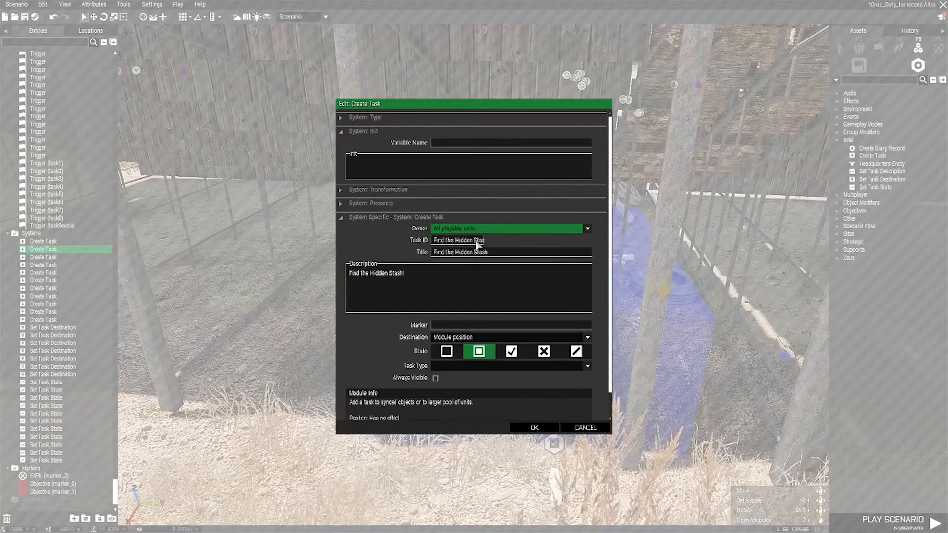
pyautogui.moveTo(501, 254); pyautogui.dragTo(425, 254)
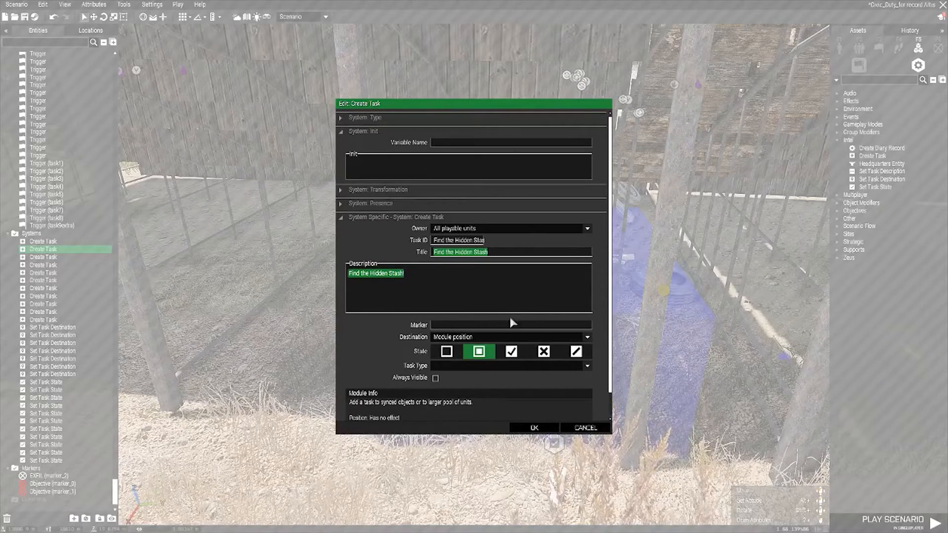
pyautogui.click(482, 338)
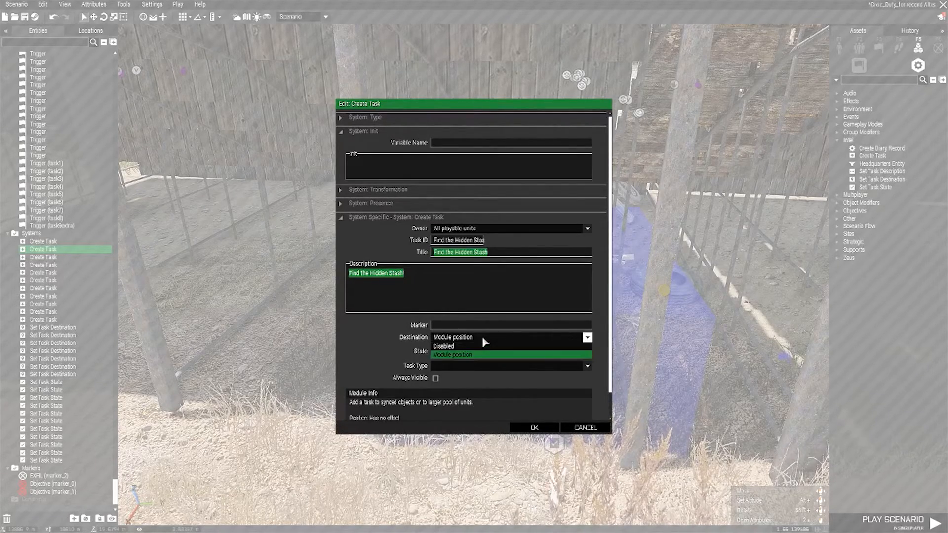
pyautogui.click(470, 356)
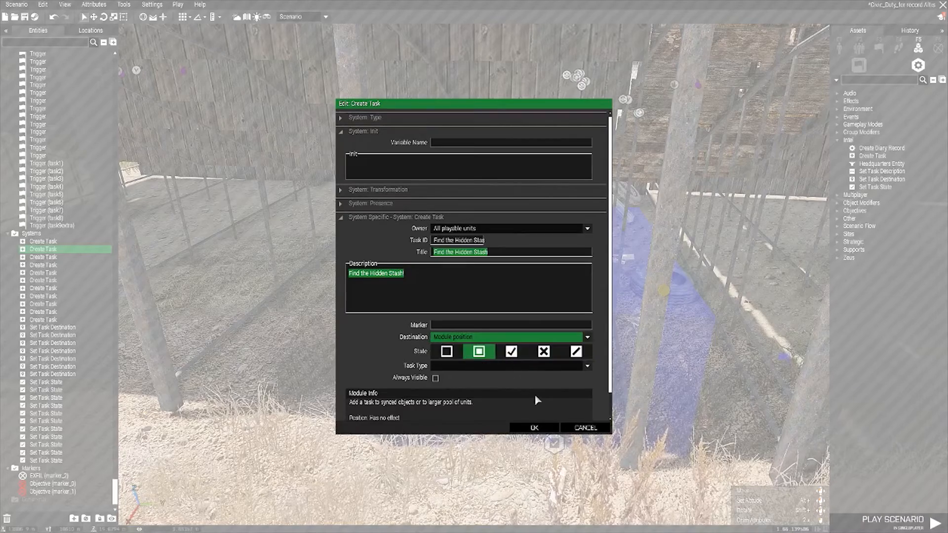
pyautogui.click(550, 428)
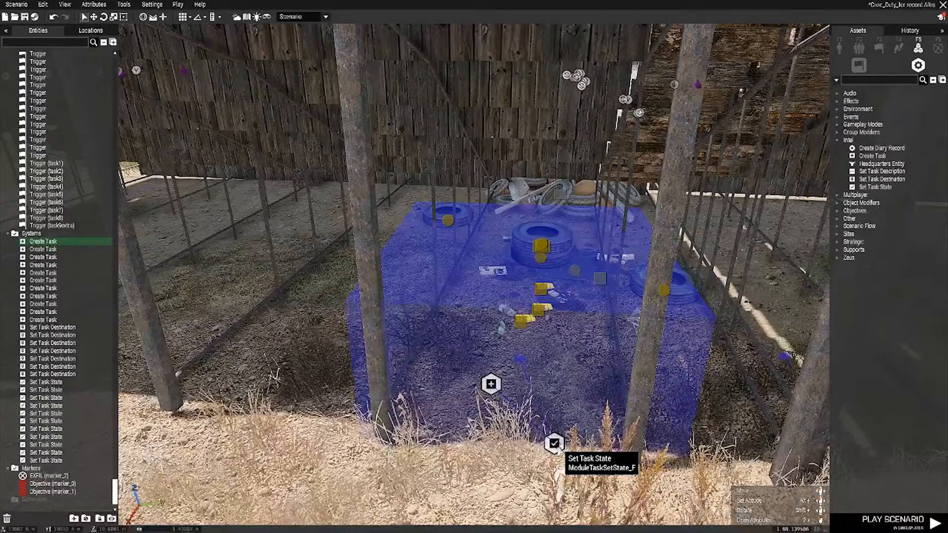
# - Check the state in the stash's Set Task State module, then confirm the task1 trigger with Independent activation
pyautogui.doubleClick(555, 444)
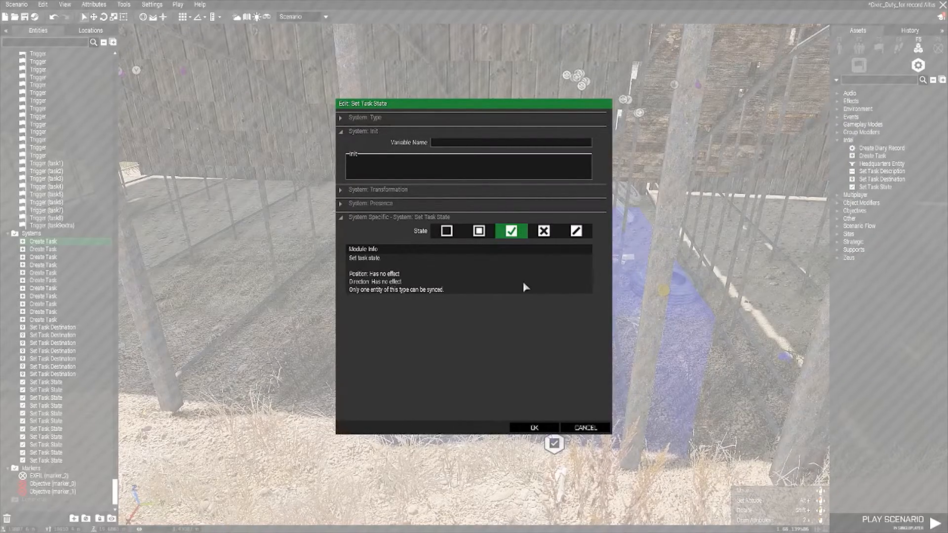
pyautogui.click(534, 428)
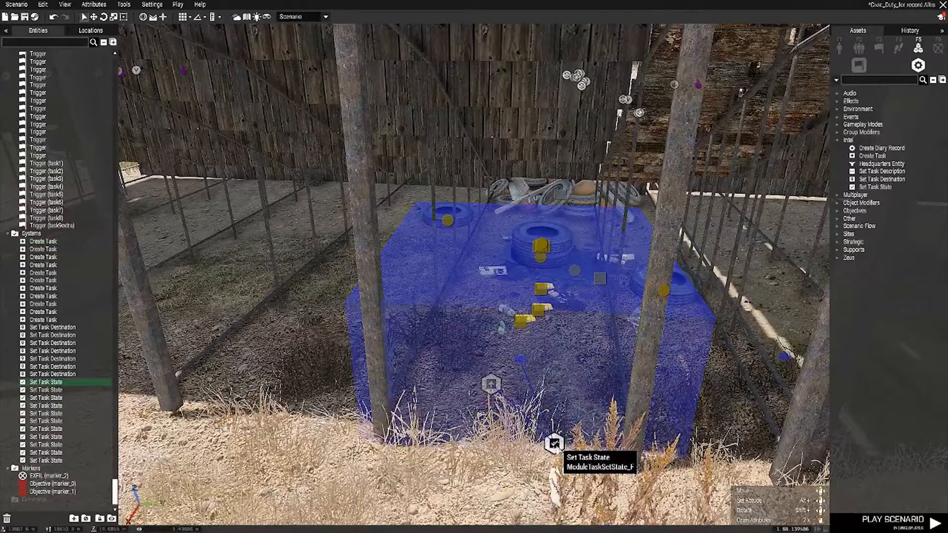
pyautogui.doubleClick(525, 364)
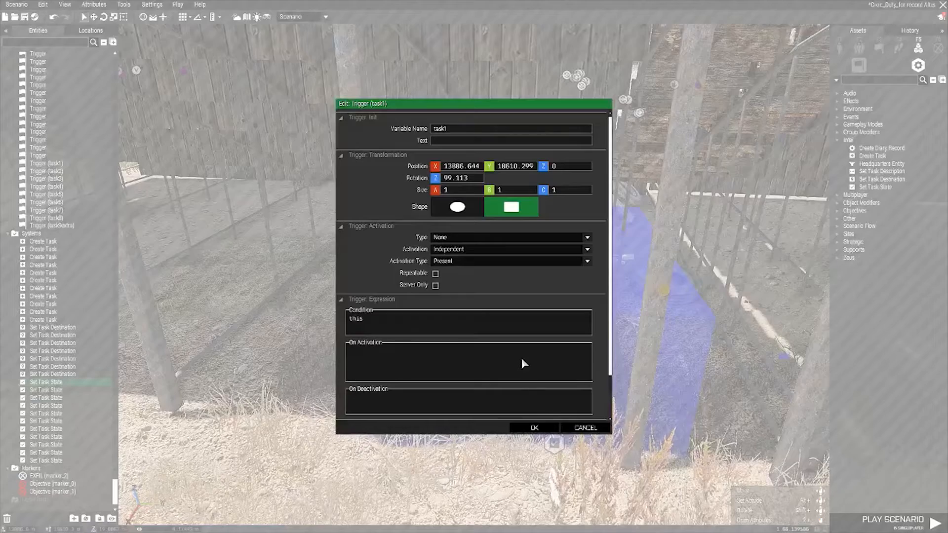
pyautogui.doubleClick(462, 128)
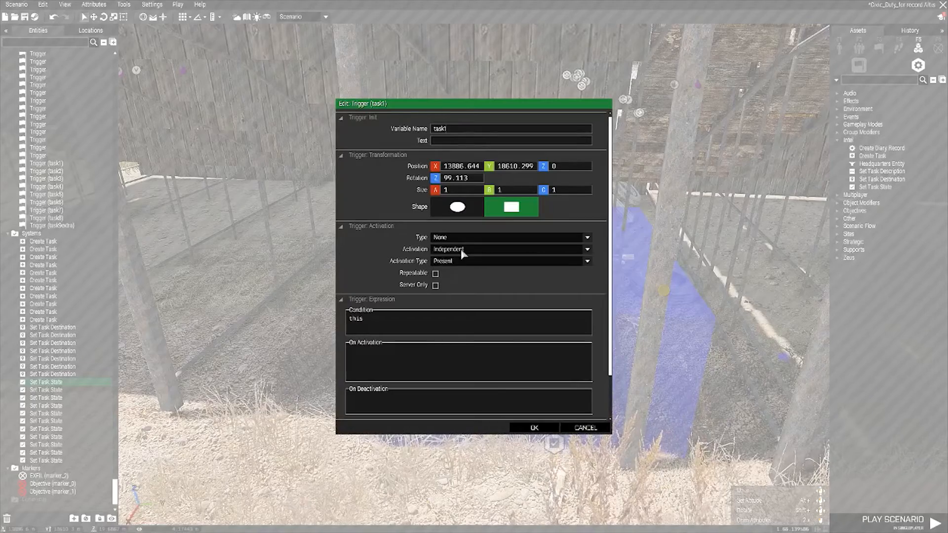
pyautogui.click(460, 249)
pyautogui.click(459, 293)
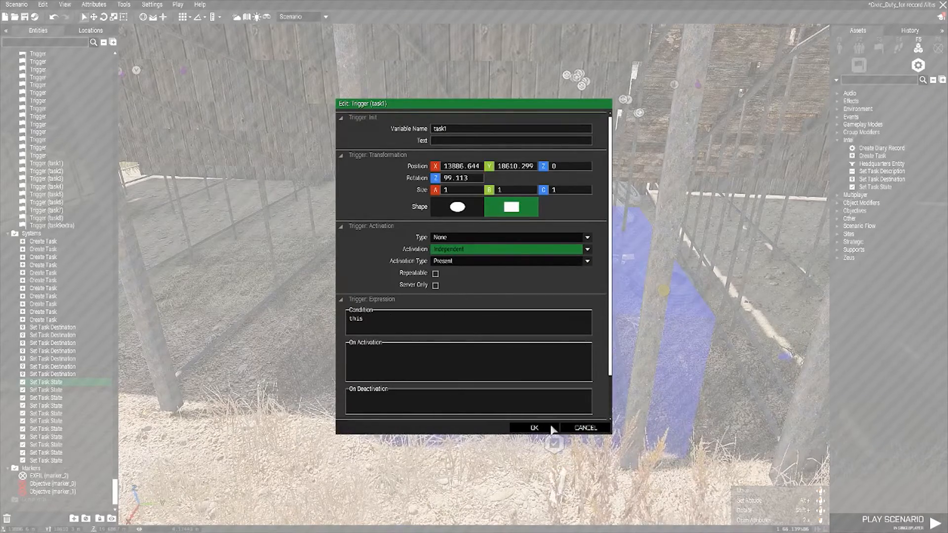
pyautogui.click(535, 428)
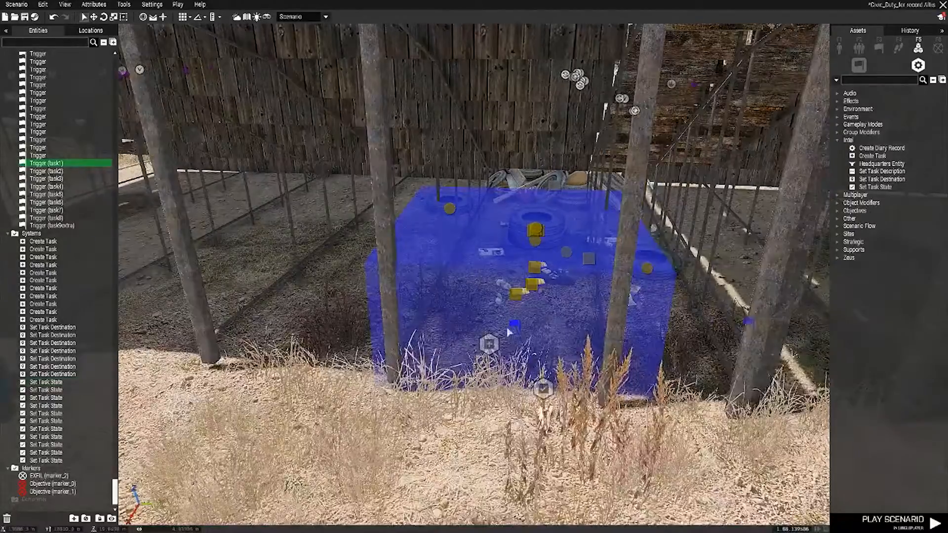
# - Inspect the condition expression of the unnamed trigger beside the stash area, leaving its attributes unsaved
pyautogui.scroll(-2, 334, 438)
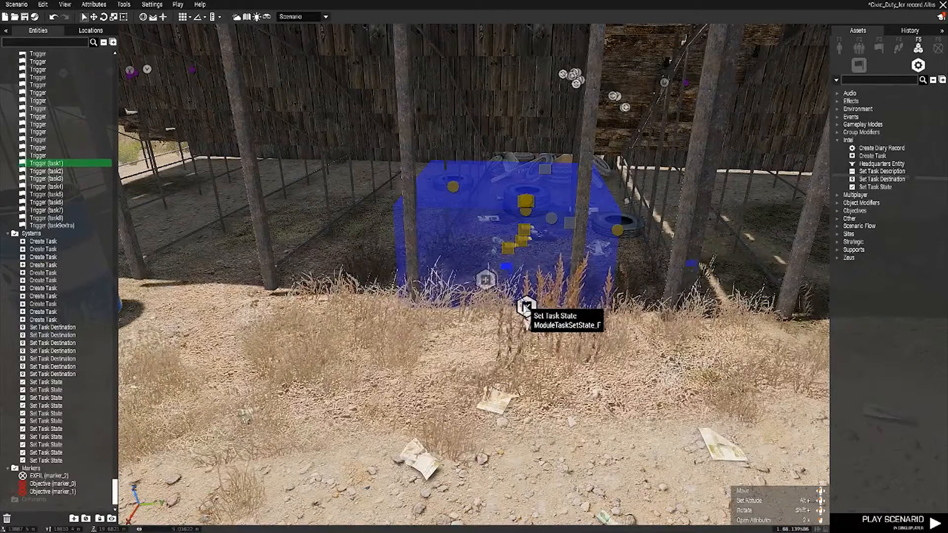
pyautogui.press('d')
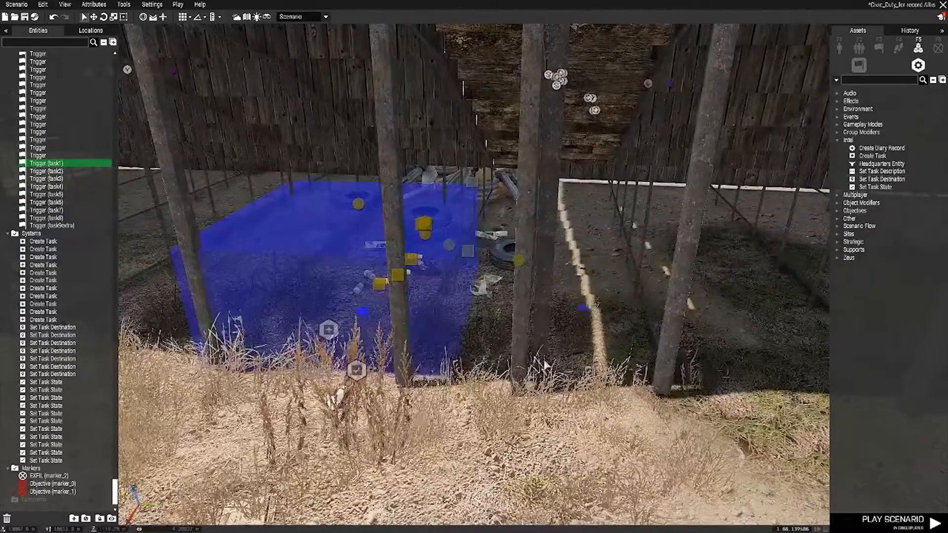
pyautogui.press('a')
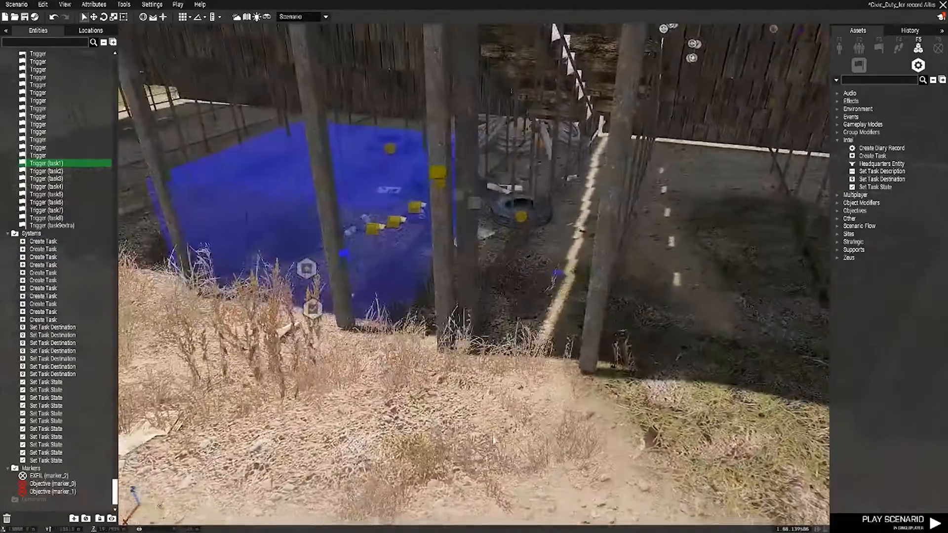
pyautogui.press('w')
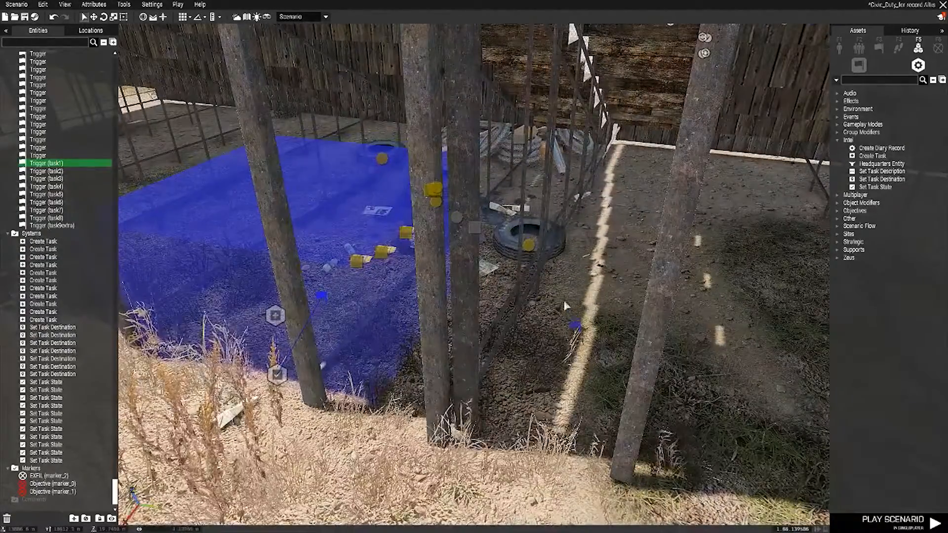
pyautogui.click(574, 325)
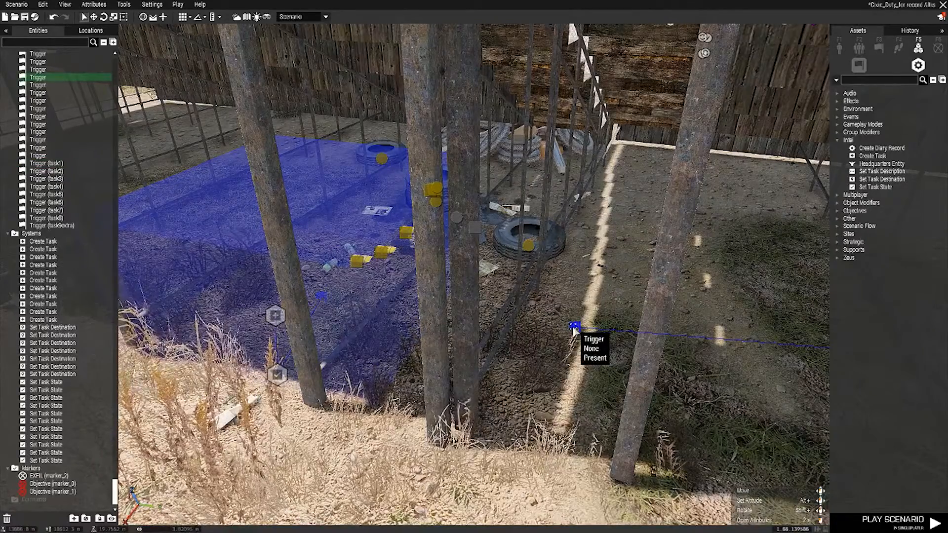
pyautogui.scroll(-3, 575, 332)
pyautogui.moveTo(575, 332); pyautogui.dragTo(618, 341, button='right')
pyautogui.scroll(5, 485, 264)
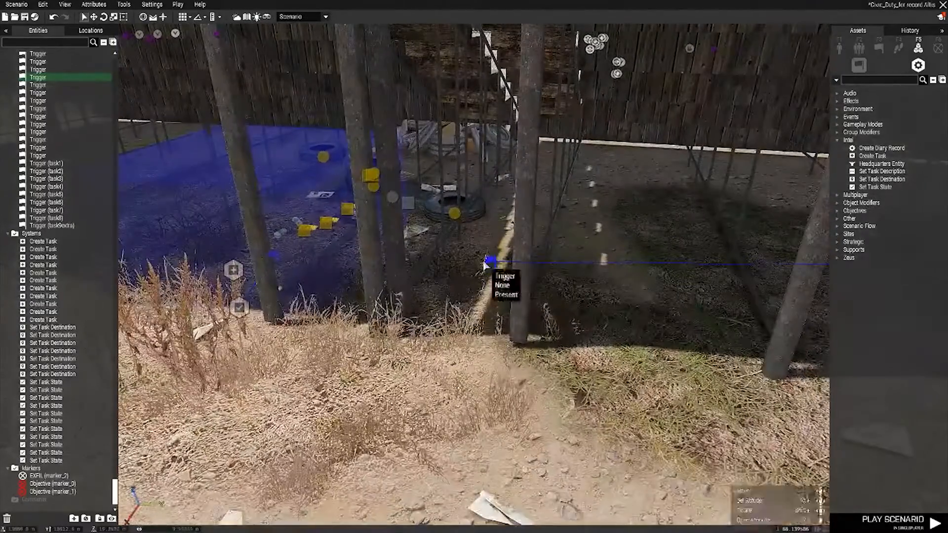
pyautogui.doubleClick(488, 260)
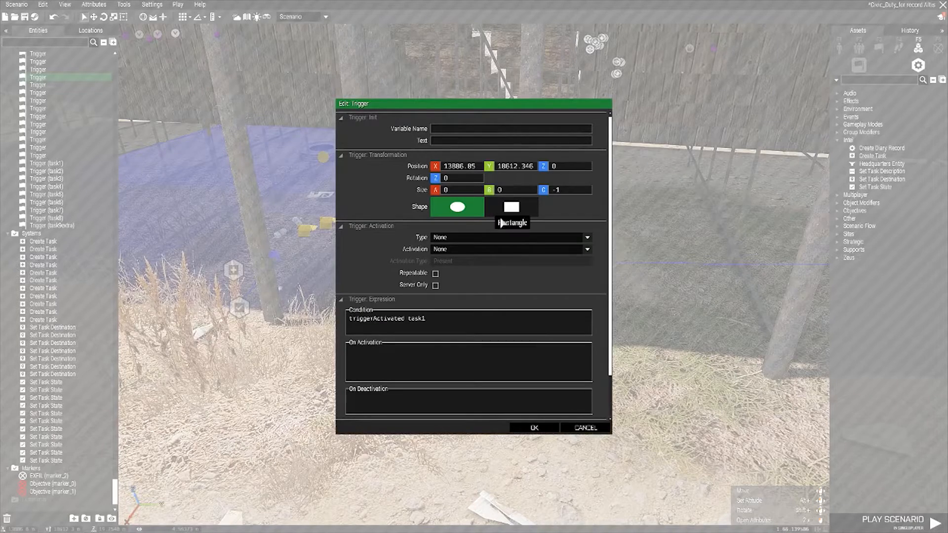
pyautogui.moveTo(434, 319); pyautogui.dragTo(348, 318)
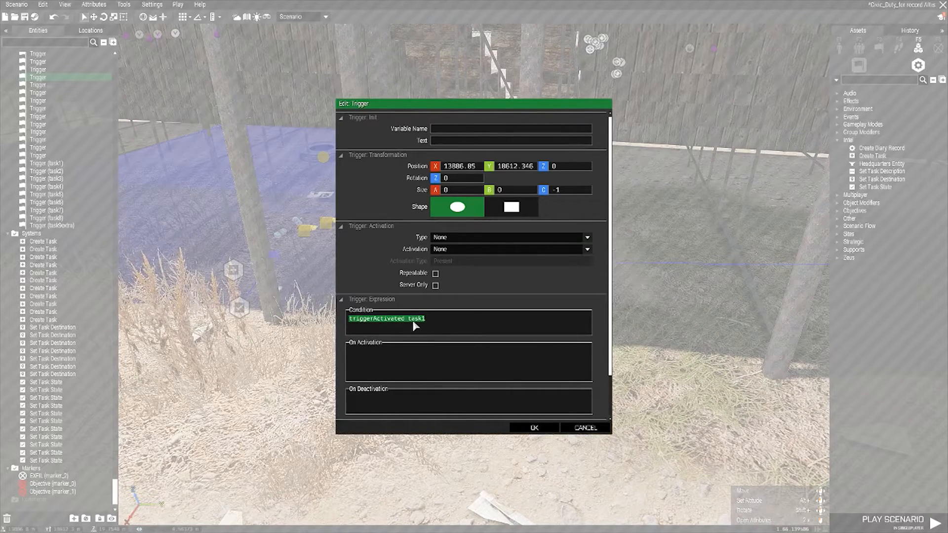
pyautogui.doubleClick(439, 319)
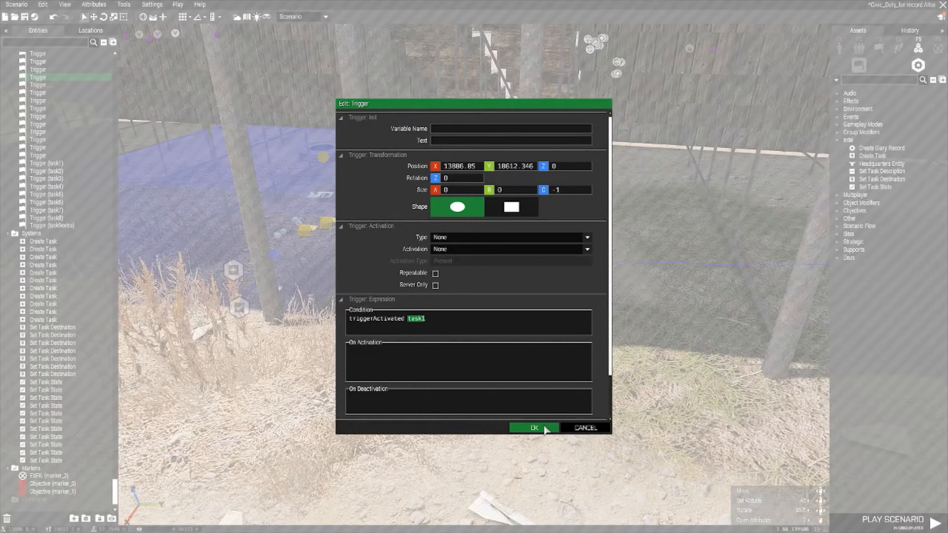
pyautogui.click(573, 430)
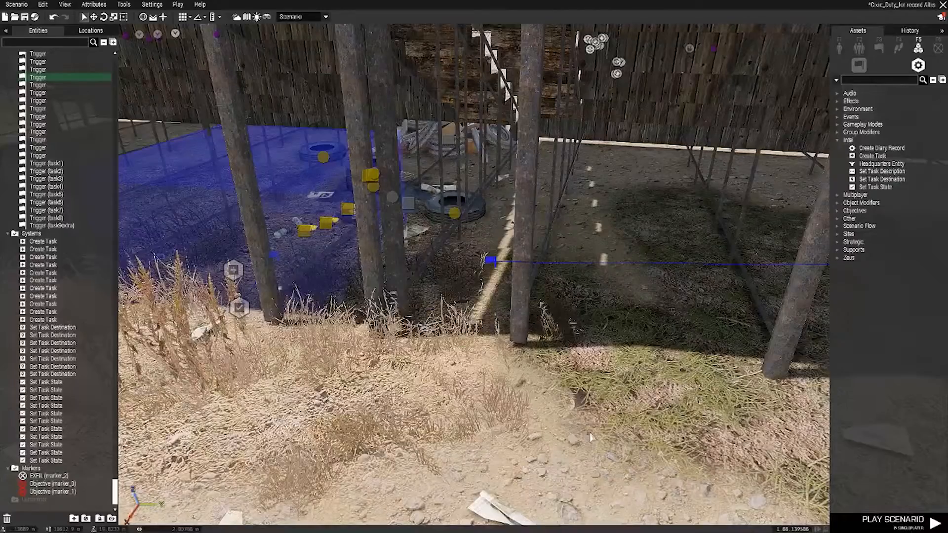
# - Compare the stash trigger's variable name with the condition expression of the unnamed trigger next to it
pyautogui.doubleClick(275, 255)
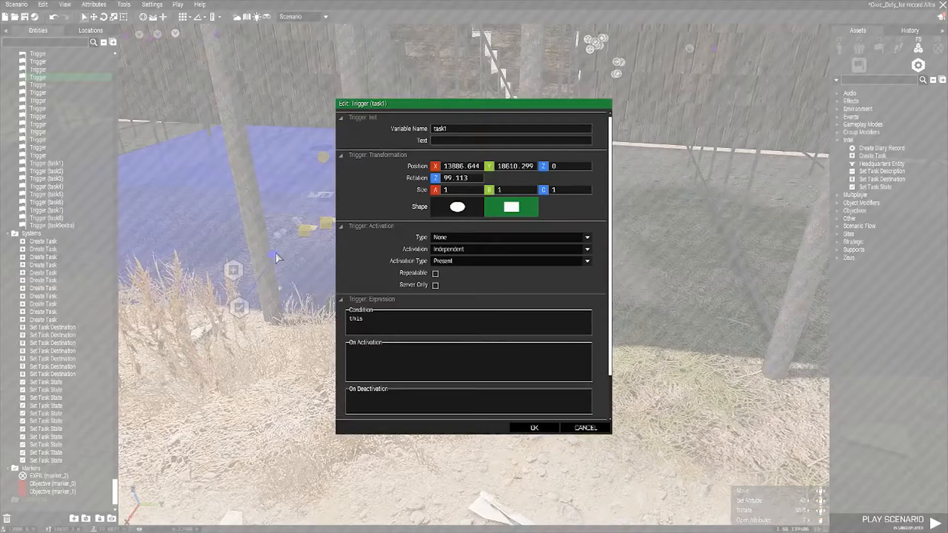
pyautogui.doubleClick(458, 127)
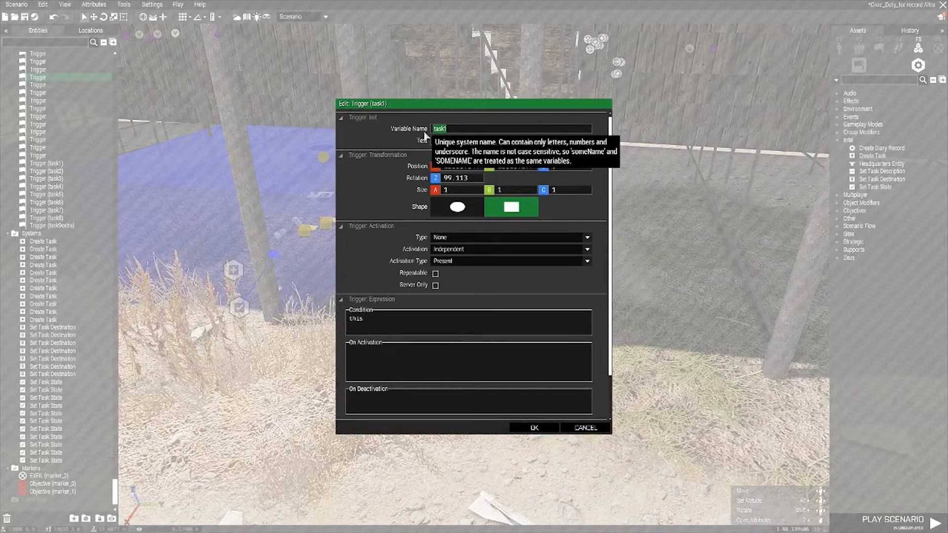
pyautogui.click(585, 428)
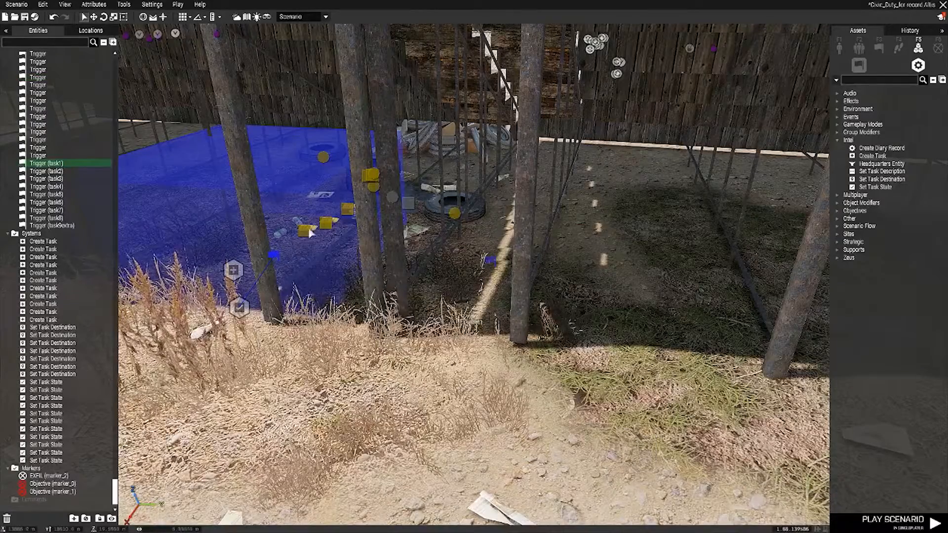
pyautogui.doubleClick(491, 259)
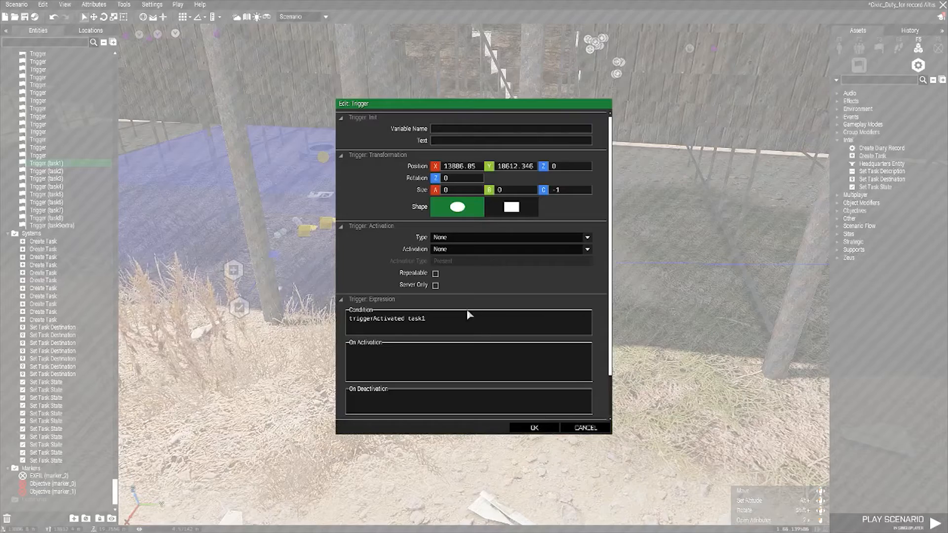
pyautogui.moveTo(437, 321); pyautogui.dragTo(349, 319)
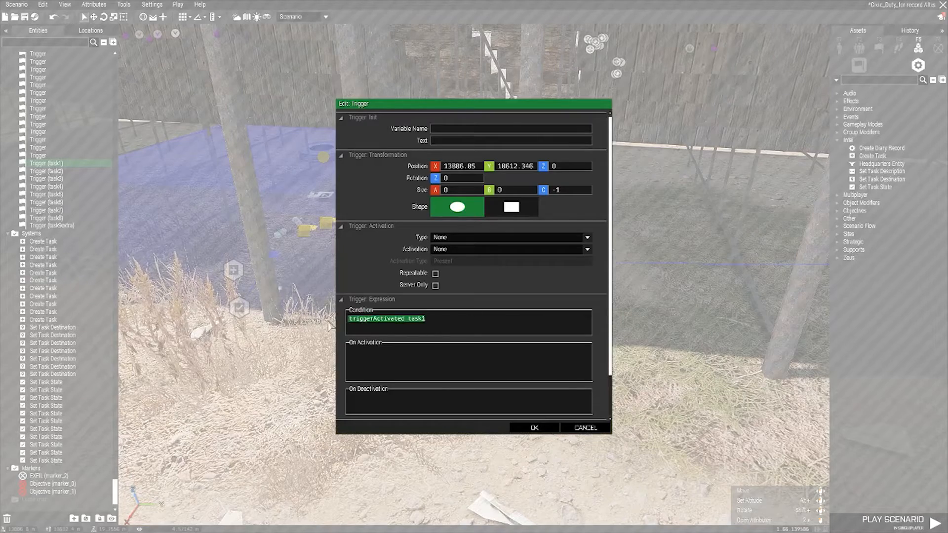
pyautogui.click(585, 428)
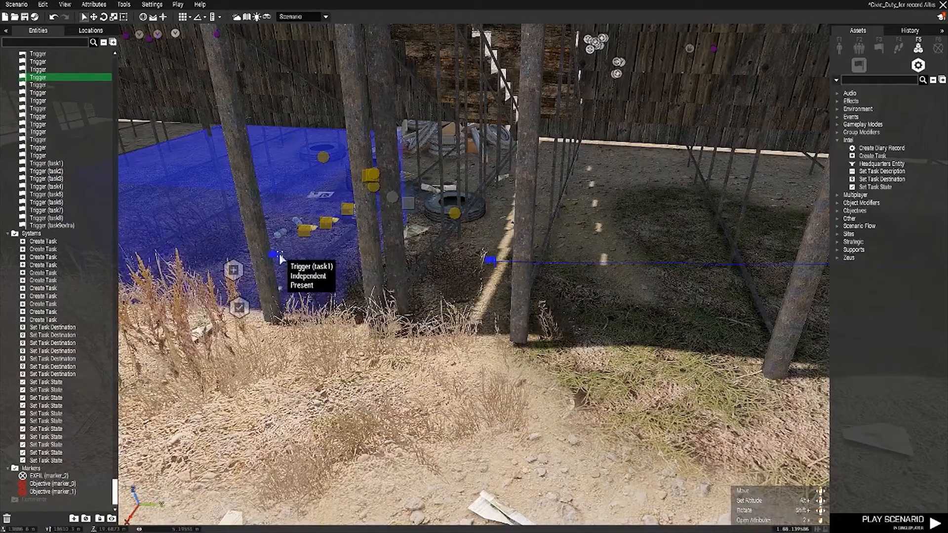
# - Follow the unnamed trigger's sync line to its Create Task module beside the road and view the module's connection options
pyautogui.scroll(-3, 295, 266)
pyautogui.moveTo(295, 266); pyautogui.dragTo(874, 378, button='right')
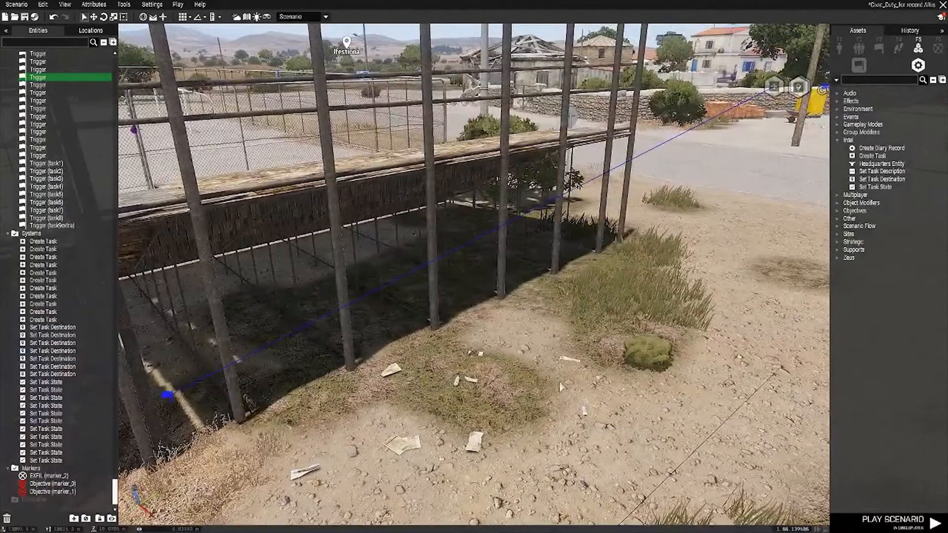
pyautogui.scroll(-3, 711, 372)
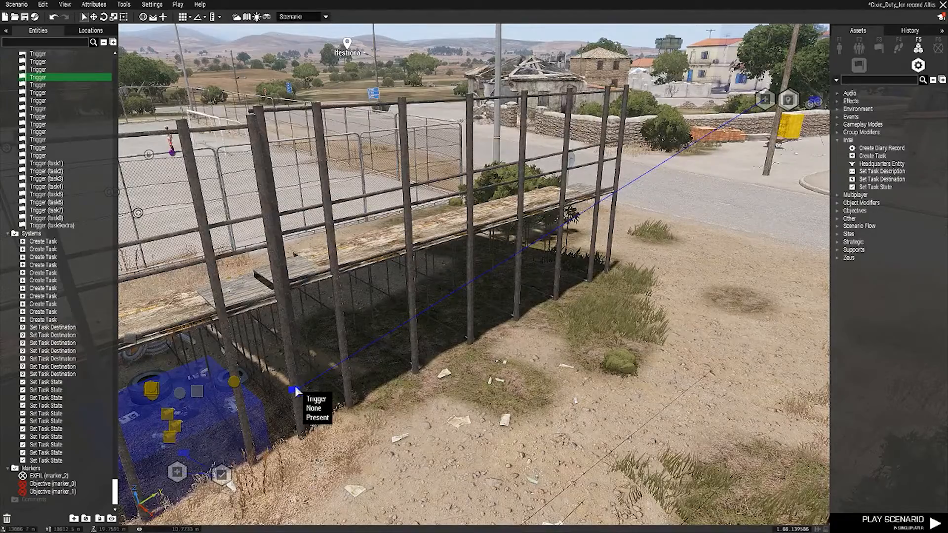
pyautogui.moveTo(395, 430); pyautogui.dragTo(731, 437, button='right')
pyautogui.press('w')
pyautogui.press('w')
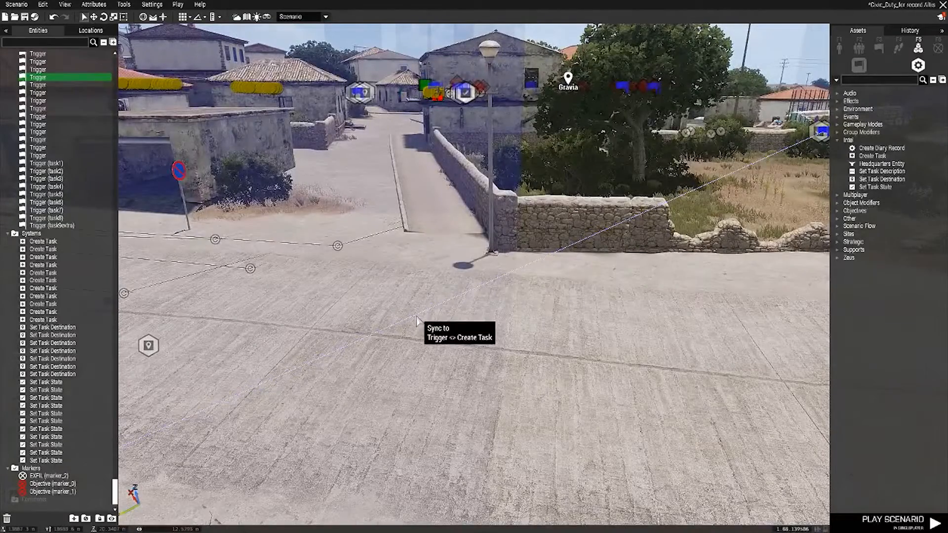
pyautogui.moveTo(425, 328); pyautogui.dragTo(339, 451, button='right')
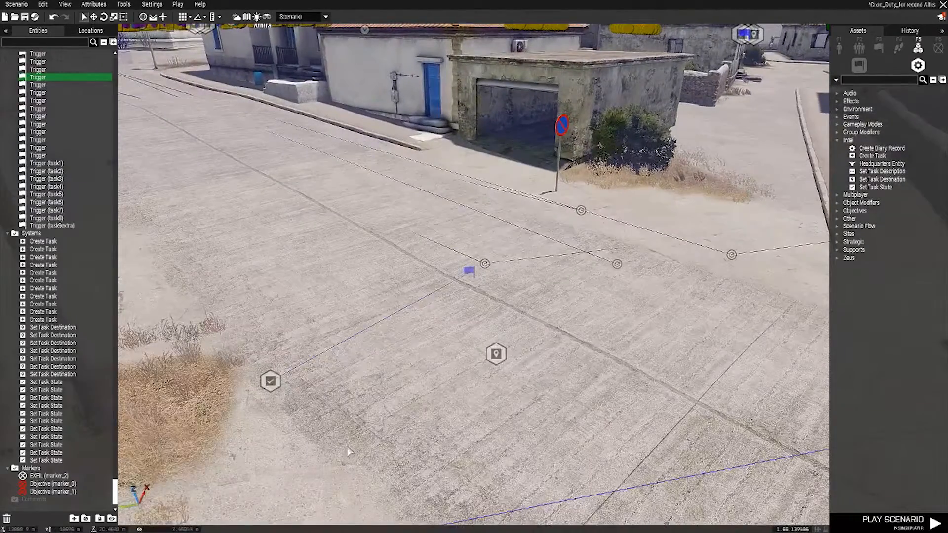
pyautogui.press('s')
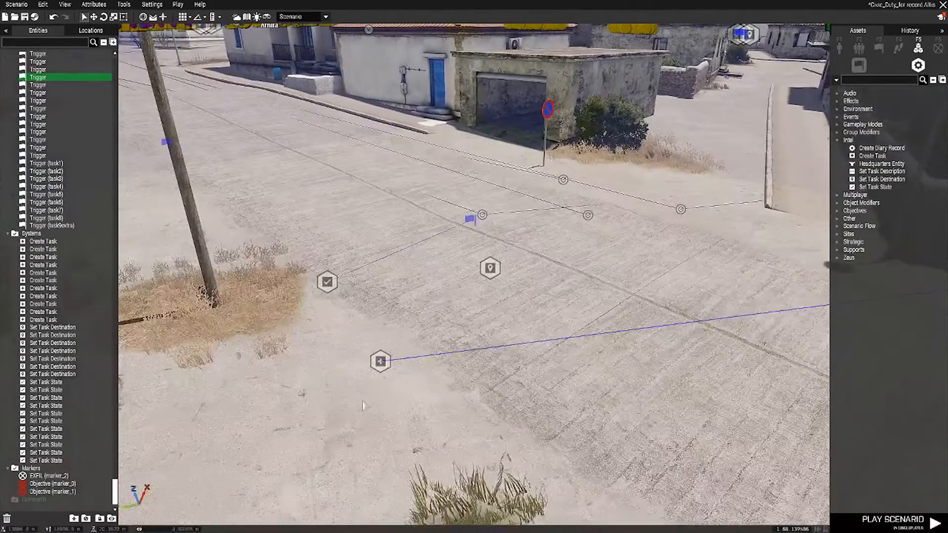
pyautogui.rightClick(381, 364)
pyautogui.moveTo(409, 367)
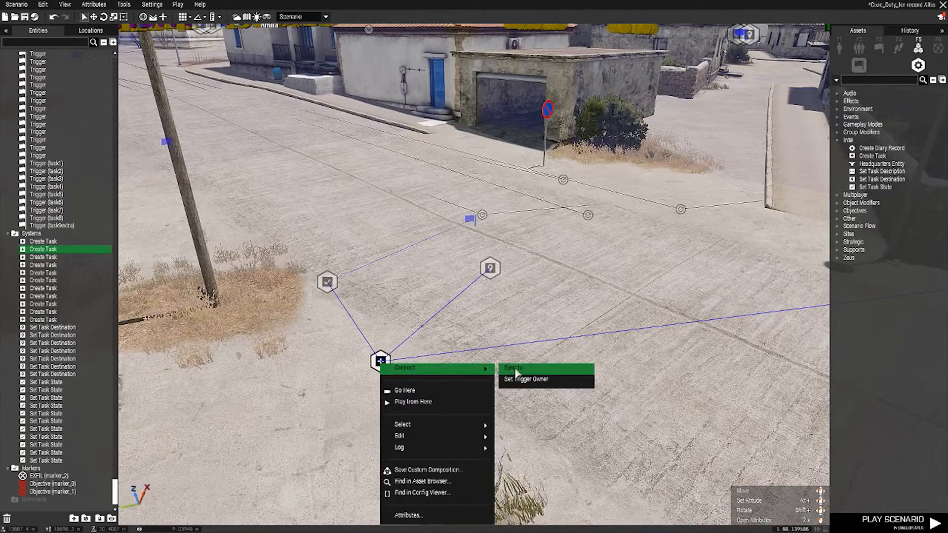
pyautogui.press('Escape')
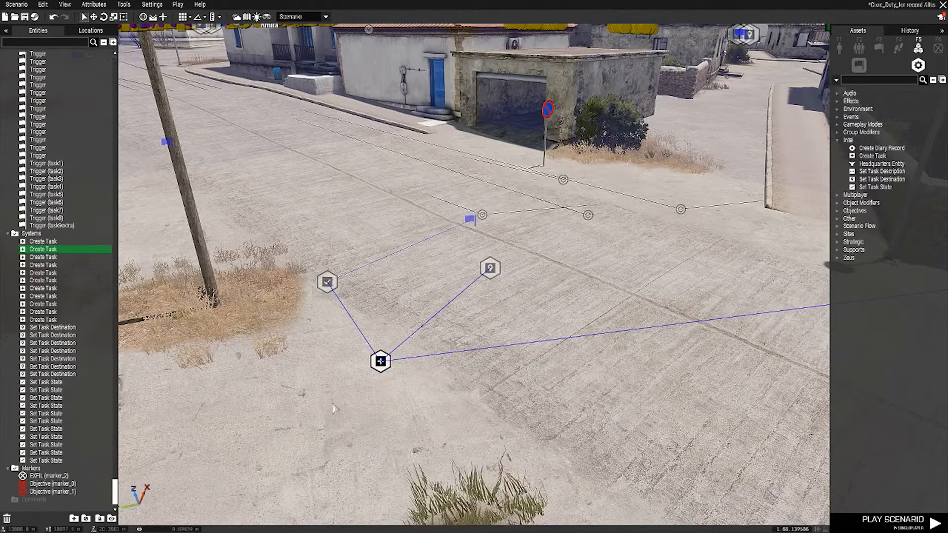
# - Review the title and state in the roadside Create Task module's attributes
pyautogui.doubleClick(386, 365)
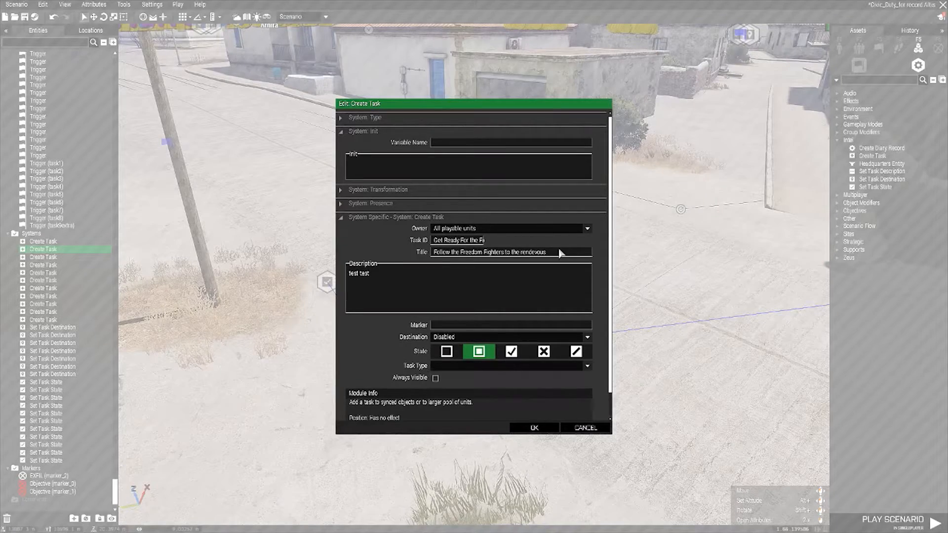
pyautogui.moveTo(560, 253); pyautogui.dragTo(437, 256)
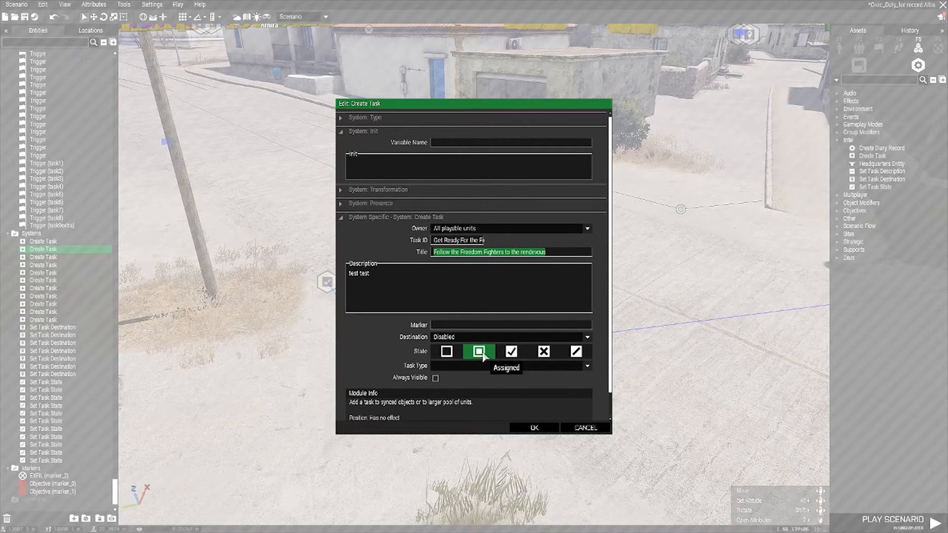
pyautogui.click(547, 433)
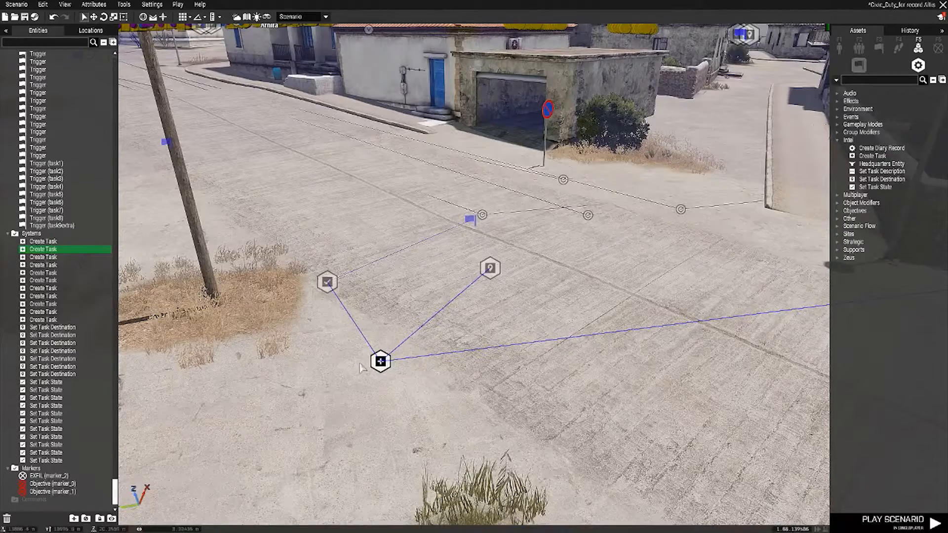
# - Check the state in the Set Task State module synced to the roadside Create Task module
pyautogui.scroll(3, 296, 356)
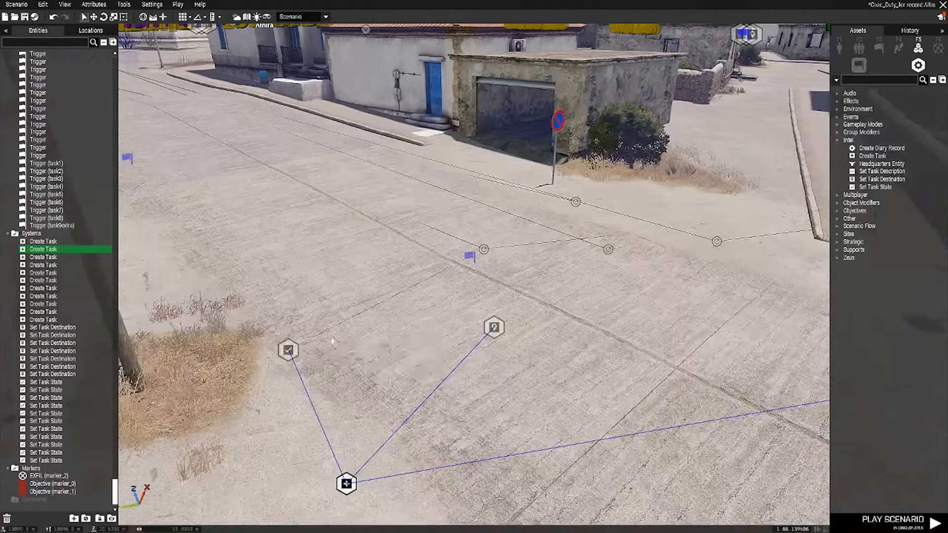
pyautogui.doubleClick(289, 351)
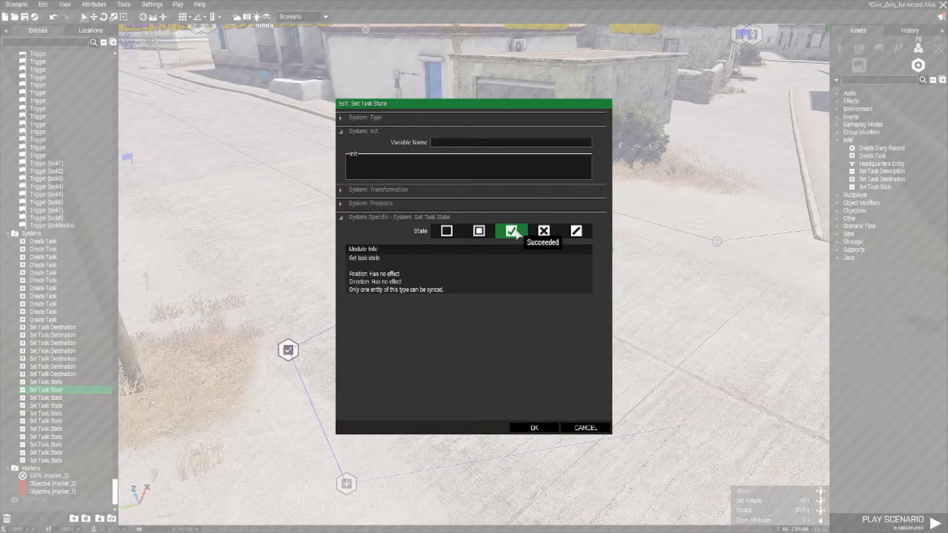
pyautogui.click(536, 429)
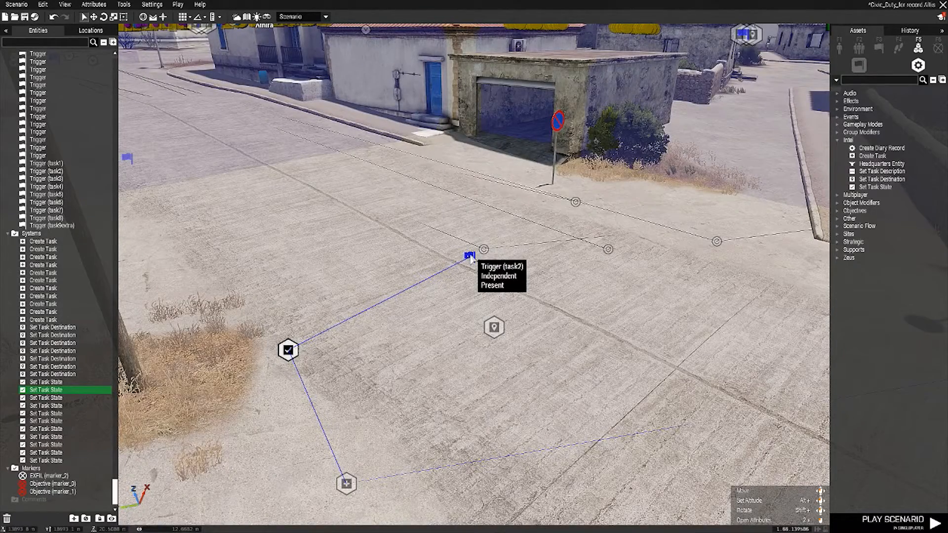
# - Review the variable name and activation in the task2 trigger's attributes
pyautogui.moveTo(462, 359); pyautogui.dragTo(705, 359, button='right')
pyautogui.press('s')
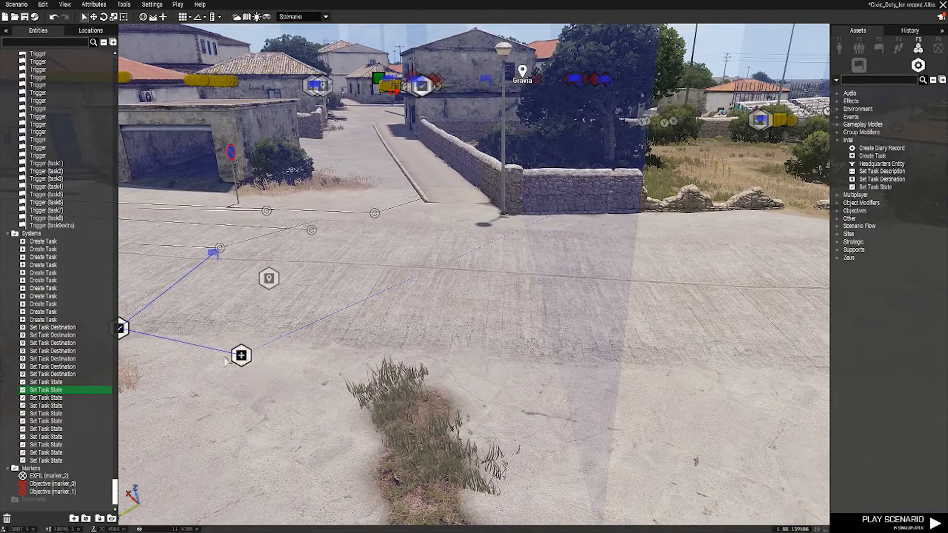
pyautogui.press('a')
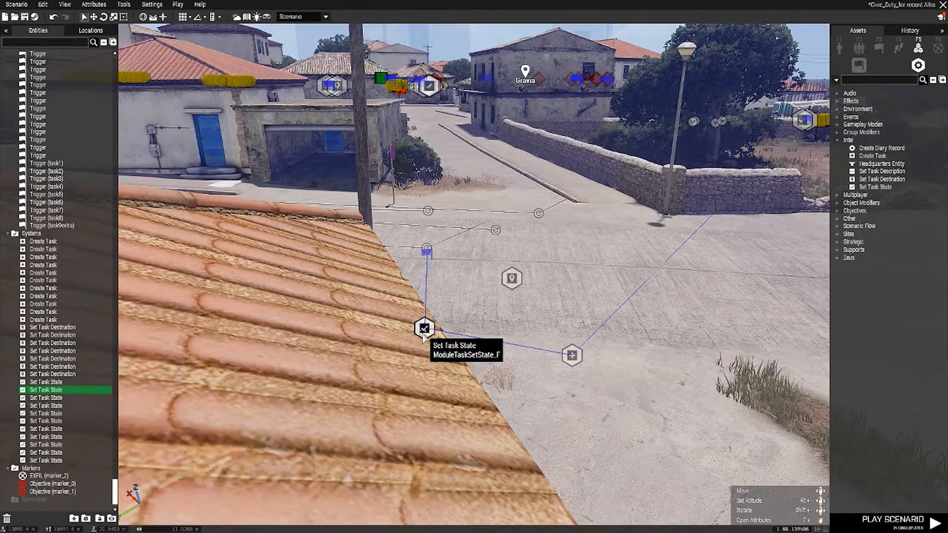
pyautogui.press('w')
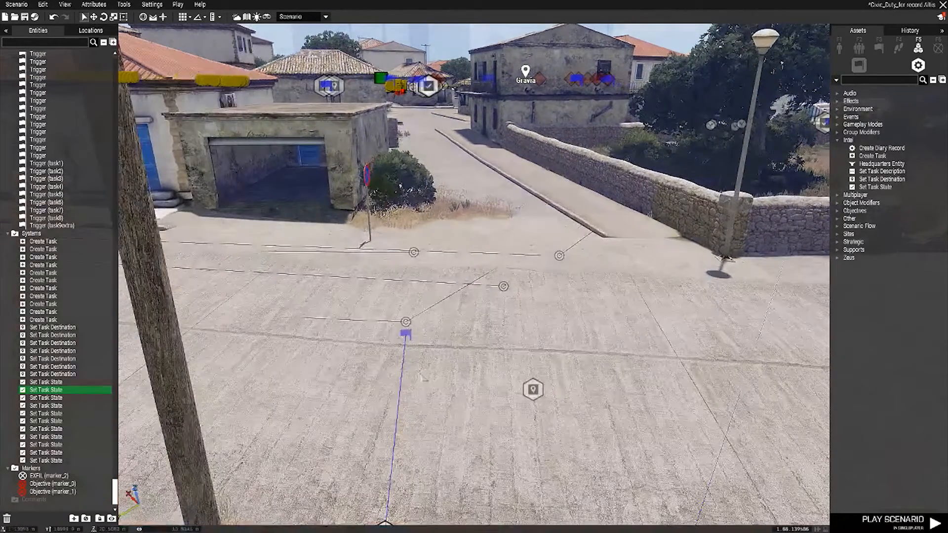
pyautogui.doubleClick(406, 334)
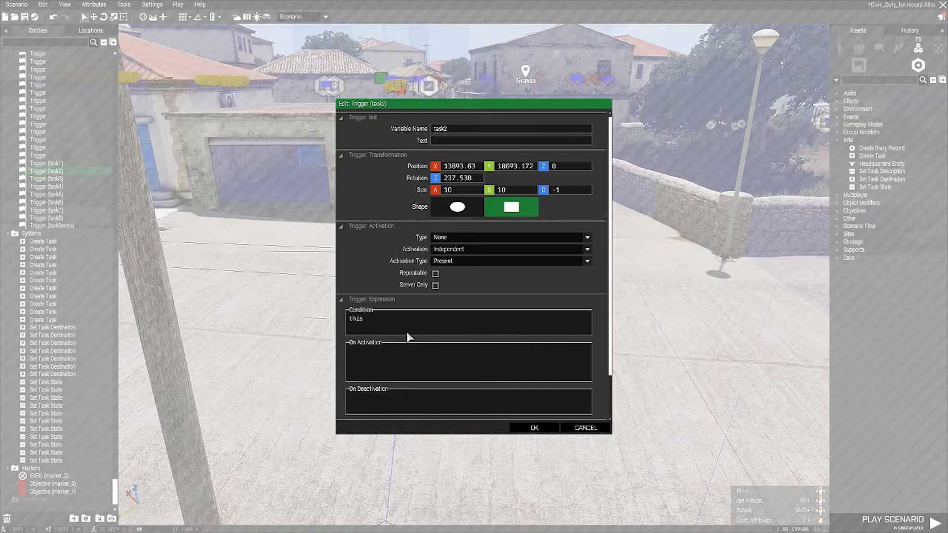
pyautogui.doubleClick(449, 129)
pyautogui.click(592, 429)
# - Examine the task2 trigger's area and its synced modules around the road junction
pyautogui.scroll(-4, 463, 380)
pyautogui.scroll(-1, 463, 379)
pyautogui.moveTo(587, 331); pyautogui.dragTo(576, 418, button='right')
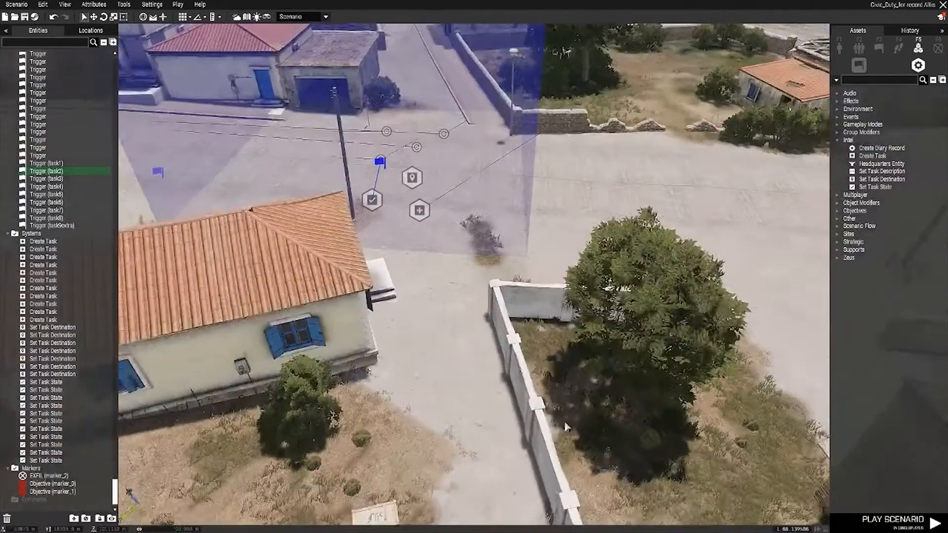
pyautogui.press('w')
pyautogui.scroll(-2, 453, 379)
pyautogui.press('a')
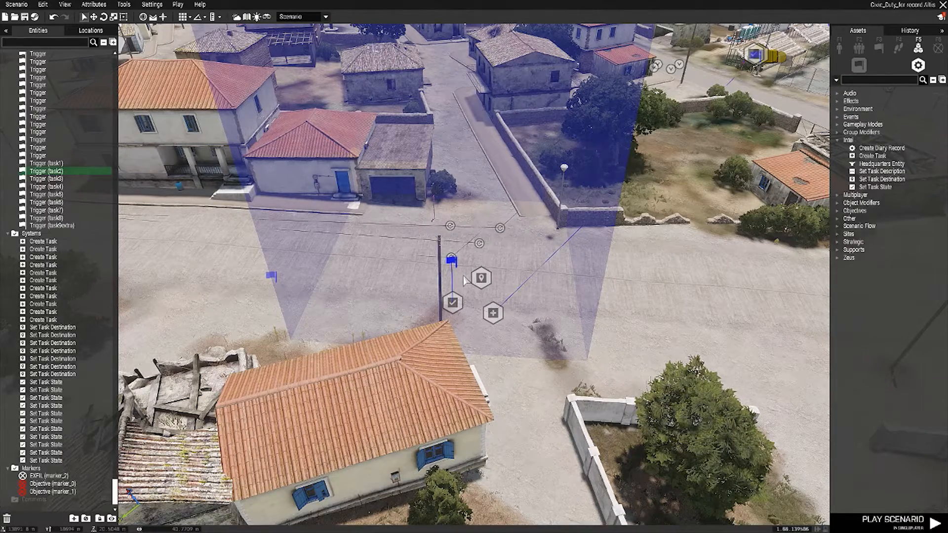
pyautogui.scroll(5, 465, 281)
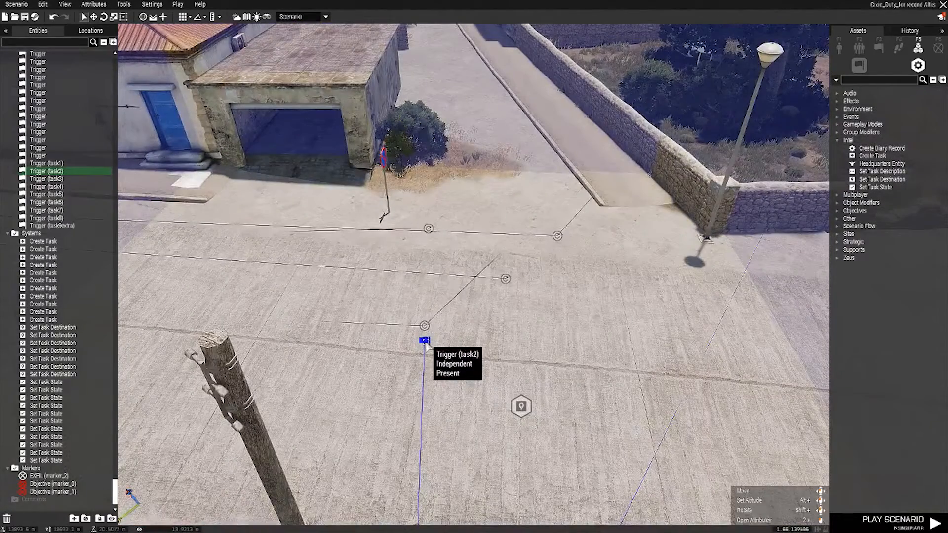
pyautogui.scroll(-10, 673, 354)
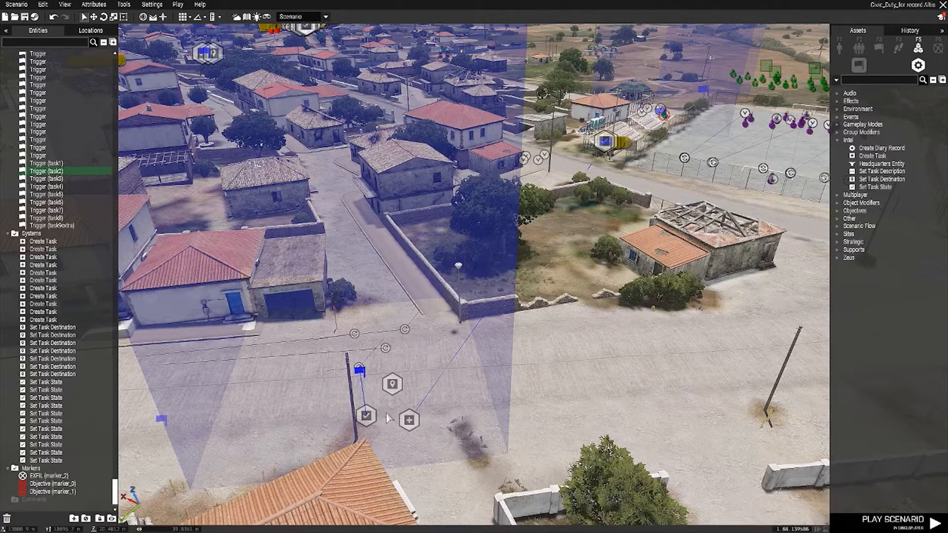
# - Check the condition expression of the unnamed trigger on the road near the task2 trigger
pyautogui.press('w')
pyautogui.press('a')
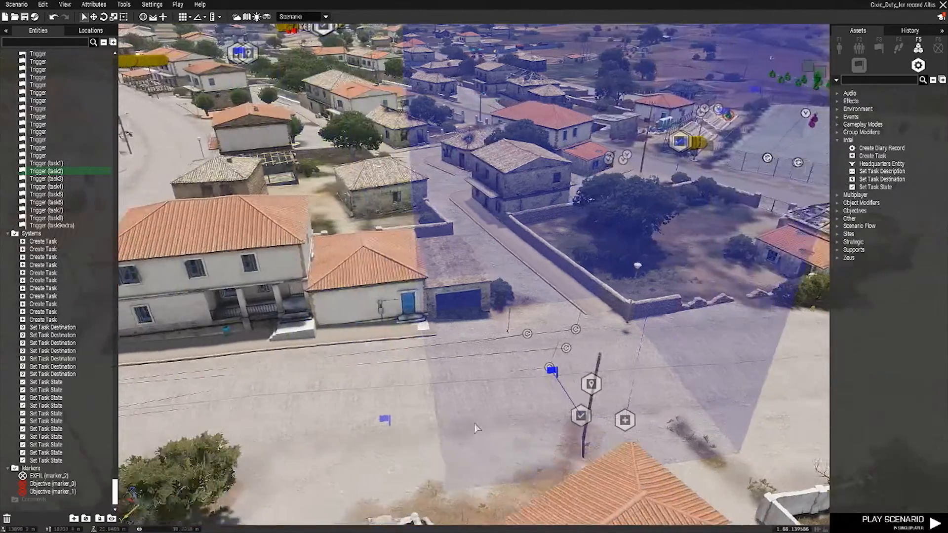
pyautogui.moveTo(479, 428); pyautogui.dragTo(455, 303, button='right')
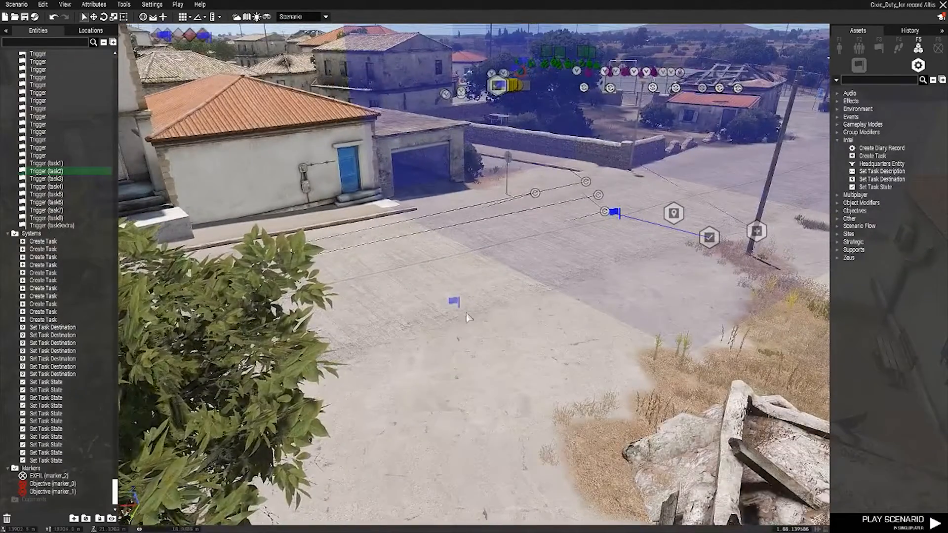
pyautogui.press('w')
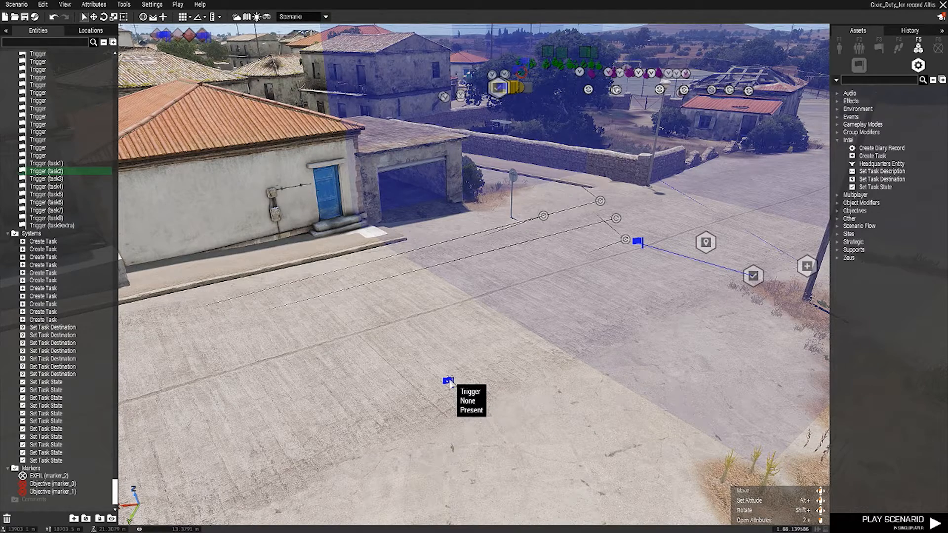
pyautogui.doubleClick(448, 381)
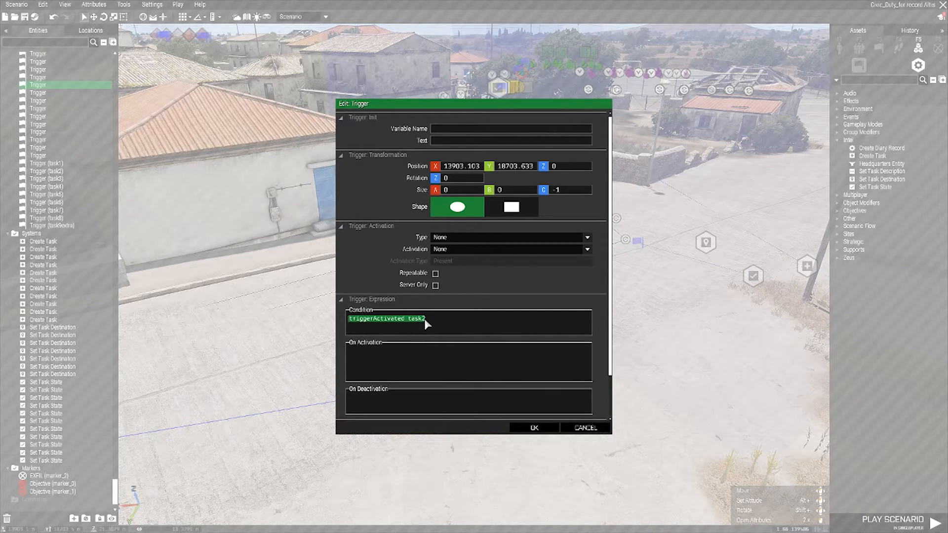
pyautogui.click(585, 428)
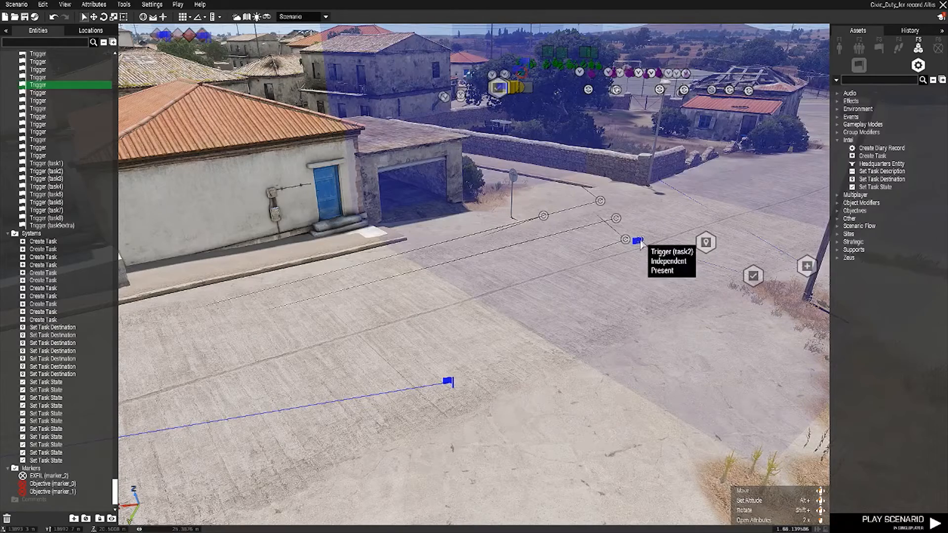
# - Compare the task2 trigger's variable name with the unnamed road trigger's condition expression
pyautogui.click(637, 242)
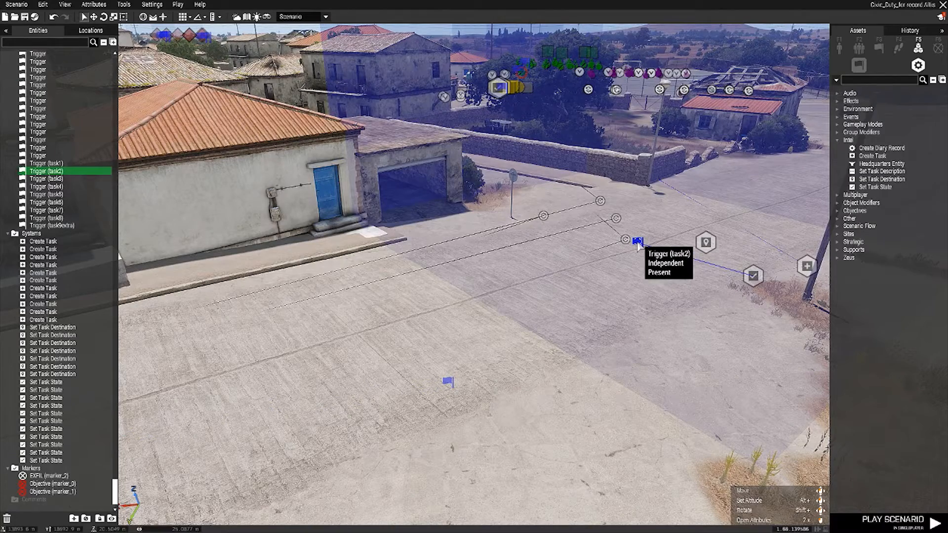
pyautogui.doubleClick(638, 242)
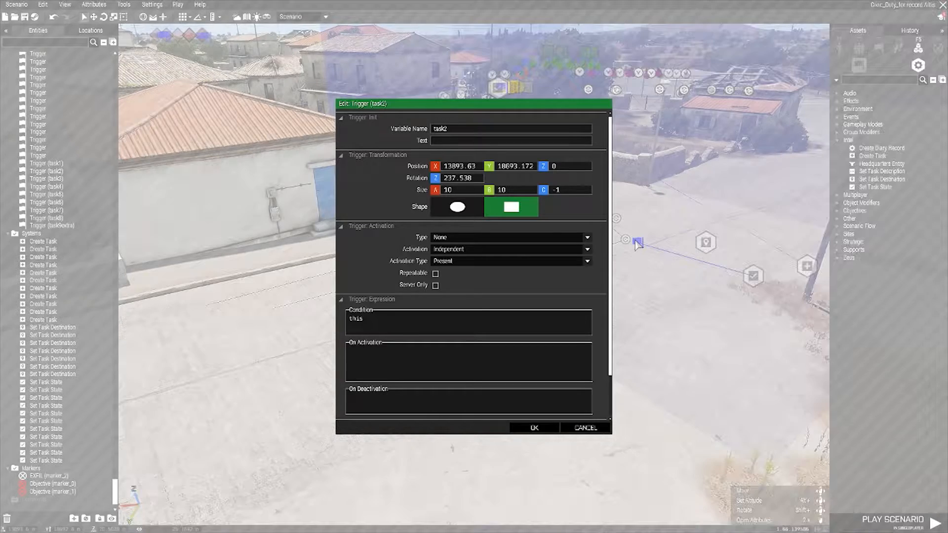
pyautogui.doubleClick(440, 129)
pyautogui.click(586, 428)
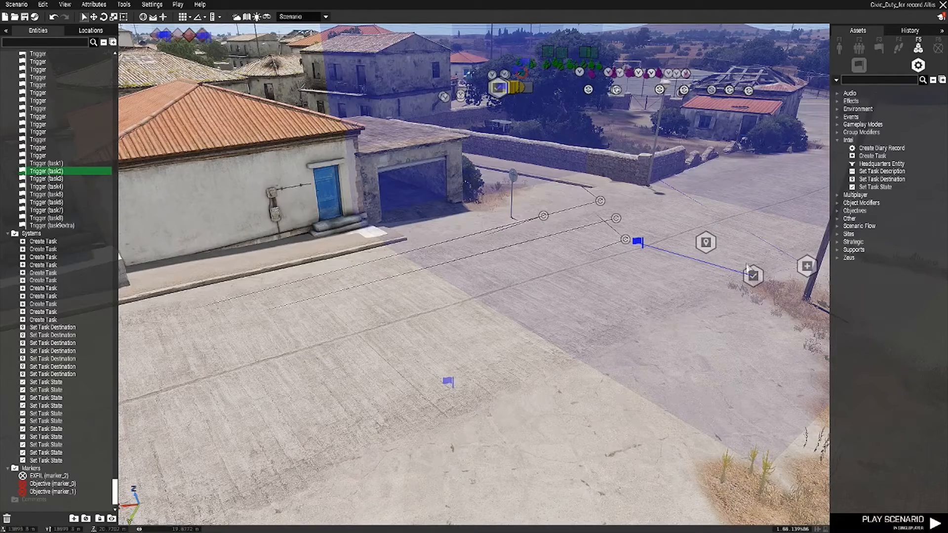
pyautogui.doubleClick(448, 381)
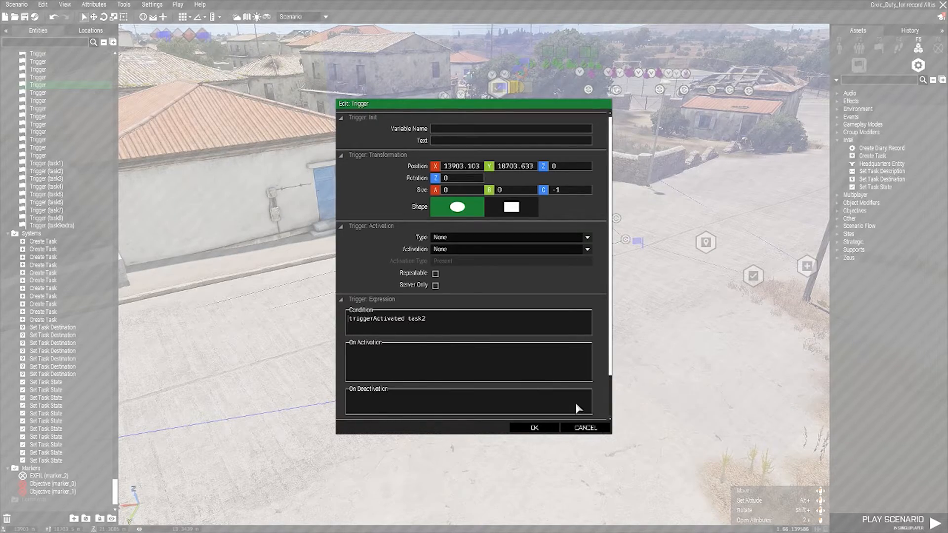
pyautogui.click(594, 427)
# - Follow the unnamed trigger's sync line across town to its Create Task module by the market benches
pyautogui.moveTo(601, 386); pyautogui.dragTo(306, 384, button='right')
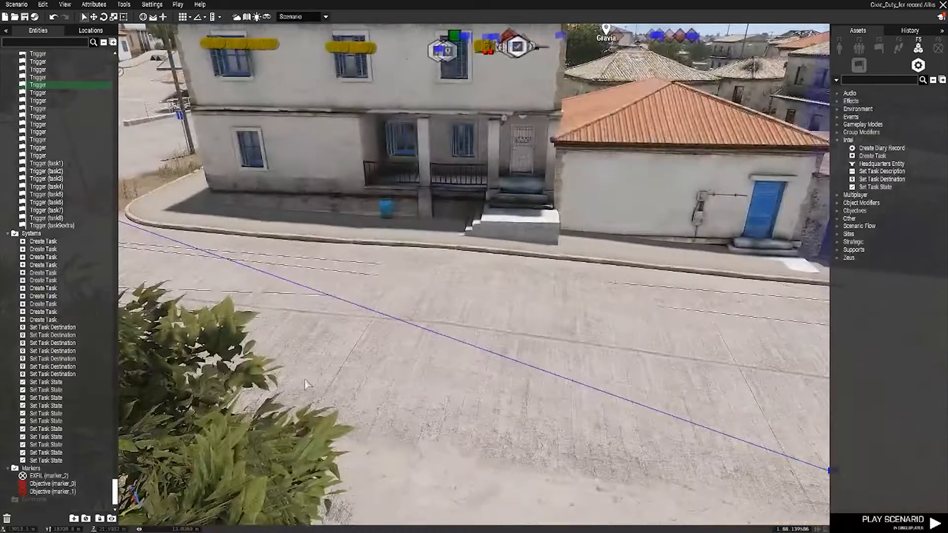
pyautogui.scroll(-5, 306, 385)
pyautogui.scroll(-5, 346, 371)
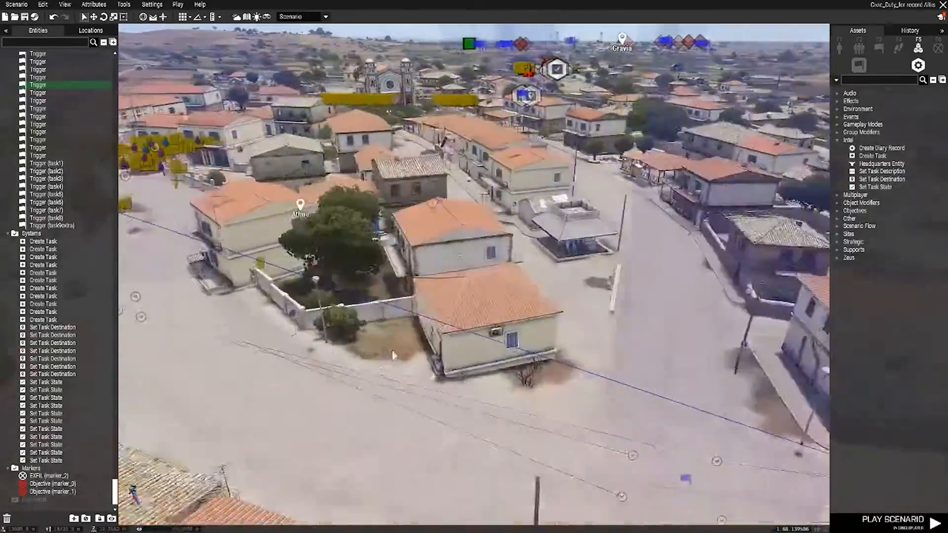
pyautogui.scroll(10, 394, 355)
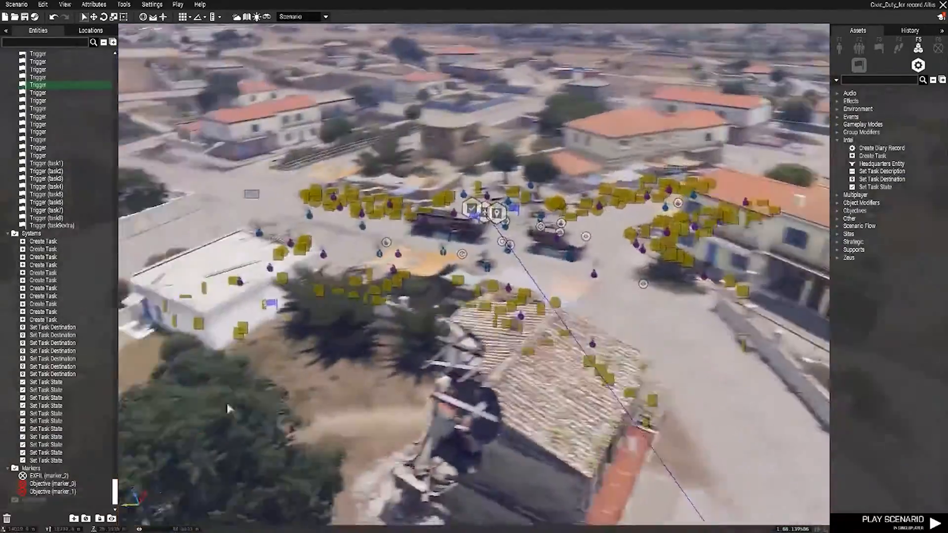
pyautogui.scroll(5, 233, 409)
pyautogui.scroll(6, 430, 318)
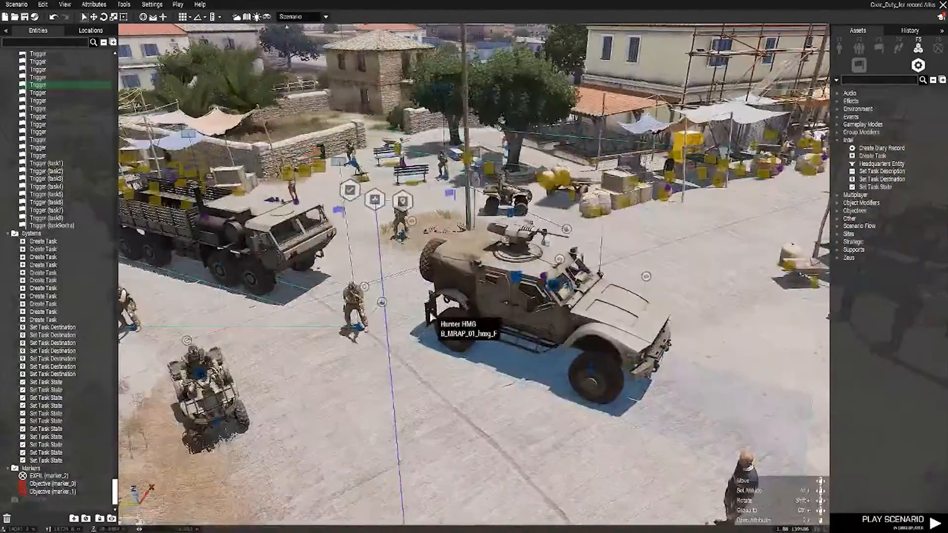
pyautogui.scroll(8, 430, 317)
pyautogui.scroll(2, 494, 368)
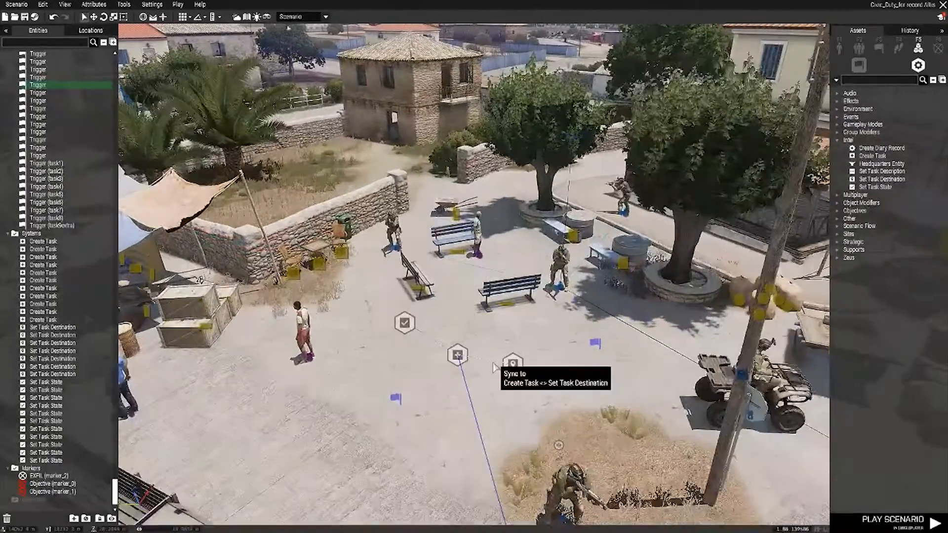
pyautogui.scroll(-5, 494, 368)
pyautogui.scroll(5, 494, 368)
pyautogui.scroll(3, 494, 368)
# - Review the title and state in the market Create Task module's attributes
pyautogui.doubleClick(501, 320)
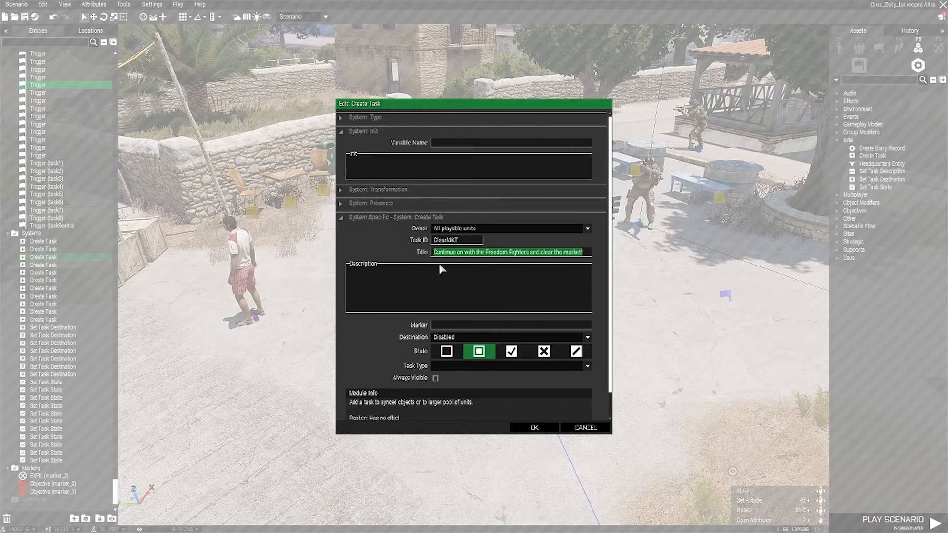
pyautogui.click(482, 300)
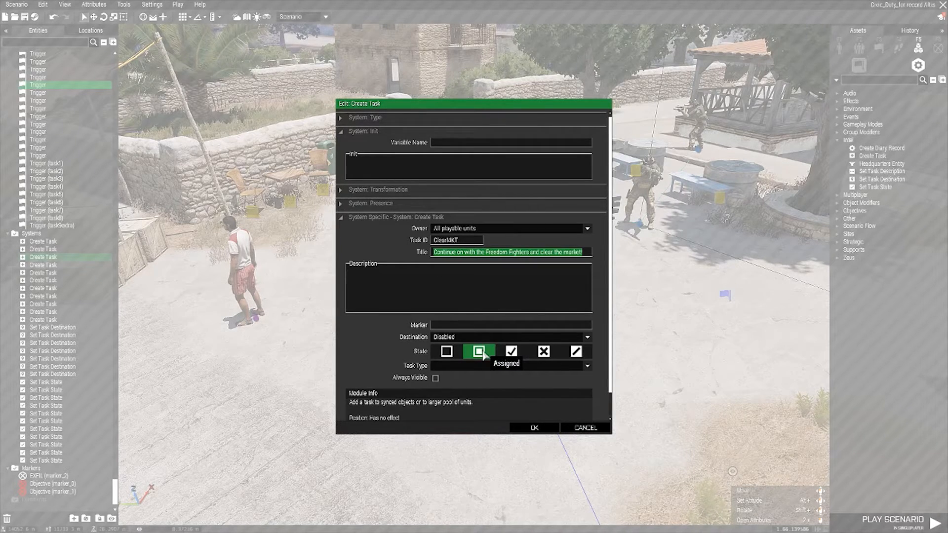
pyautogui.click(535, 429)
# - Check the state in the market Set Task State module and the activation and condition of its synced task3 trigger
pyautogui.doubleClick(414, 269)
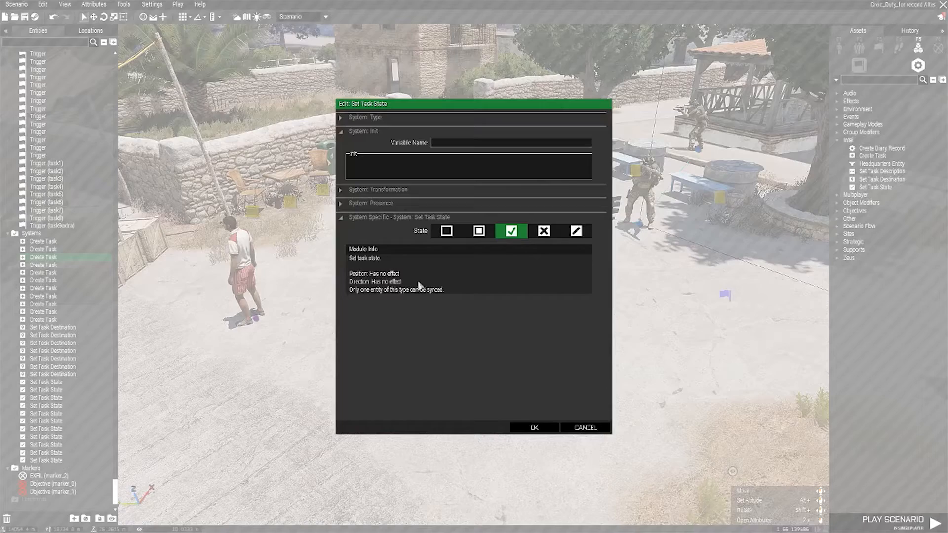
pyautogui.click(543, 428)
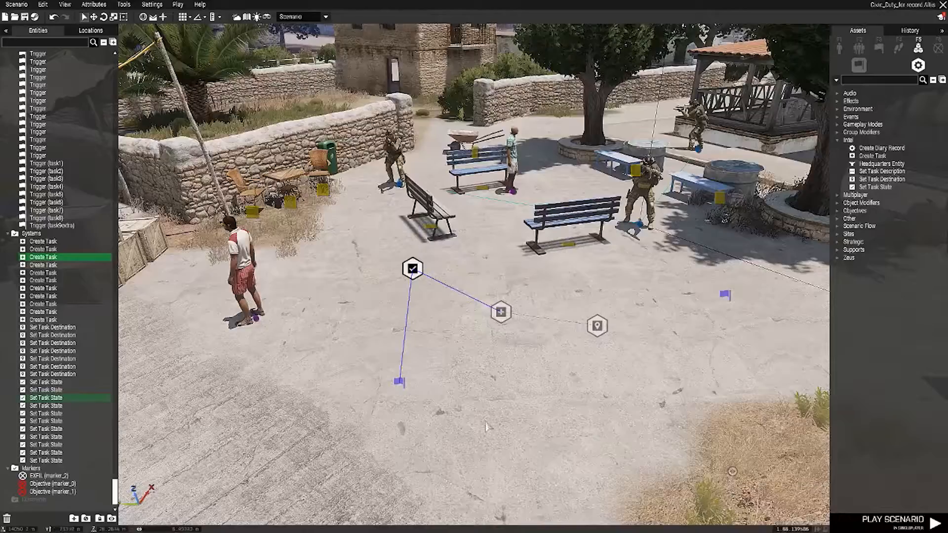
pyautogui.doubleClick(398, 386)
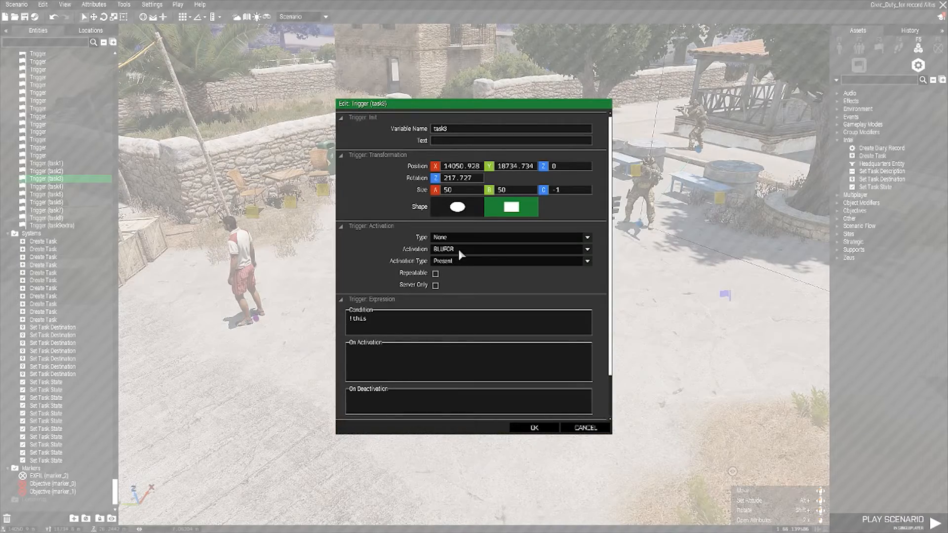
pyautogui.click(583, 429)
# - Review the destination options in the market Create Task module without changing them
pyautogui.moveTo(553, 367); pyautogui.dragTo(589, 377, button='right')
pyautogui.press('a')
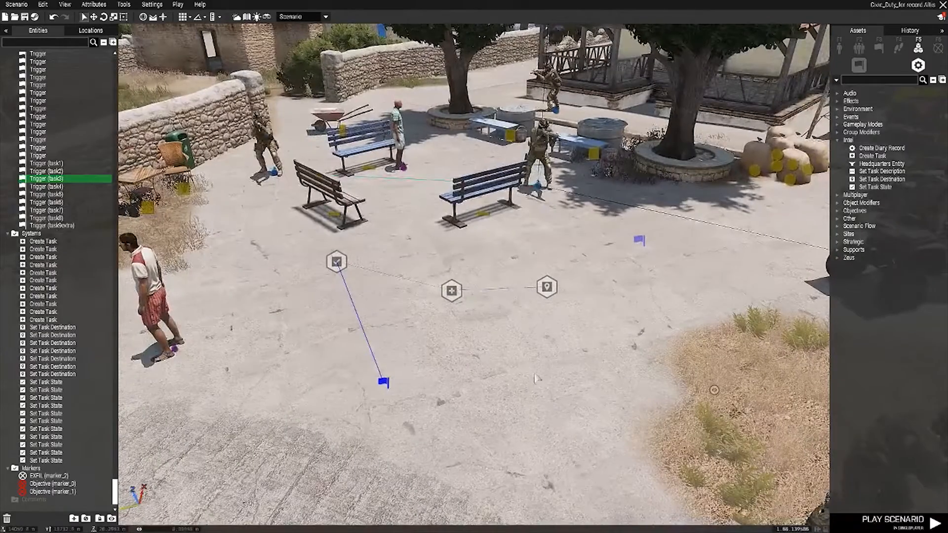
pyautogui.doubleClick(451, 292)
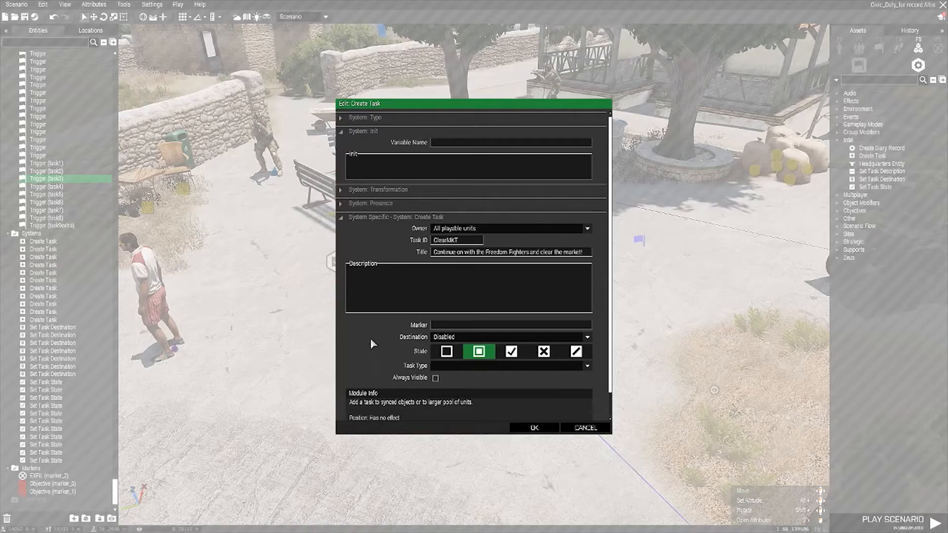
pyautogui.scroll(-1, 370, 338)
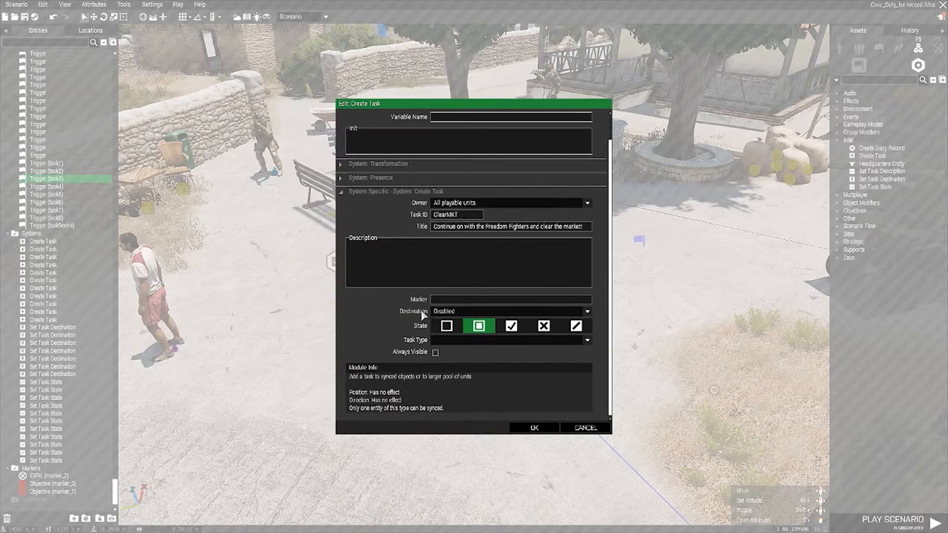
pyautogui.click(496, 312)
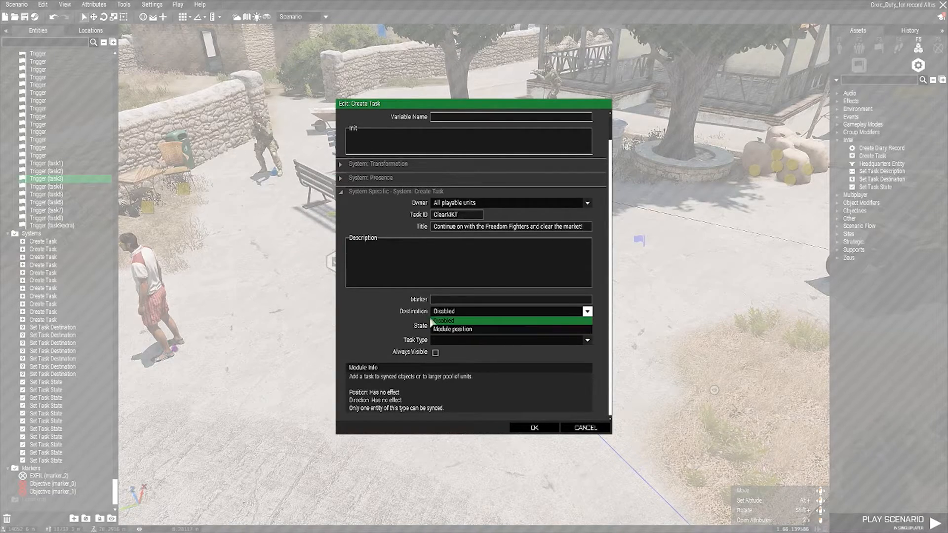
pyautogui.click(595, 427)
pyautogui.click(597, 428)
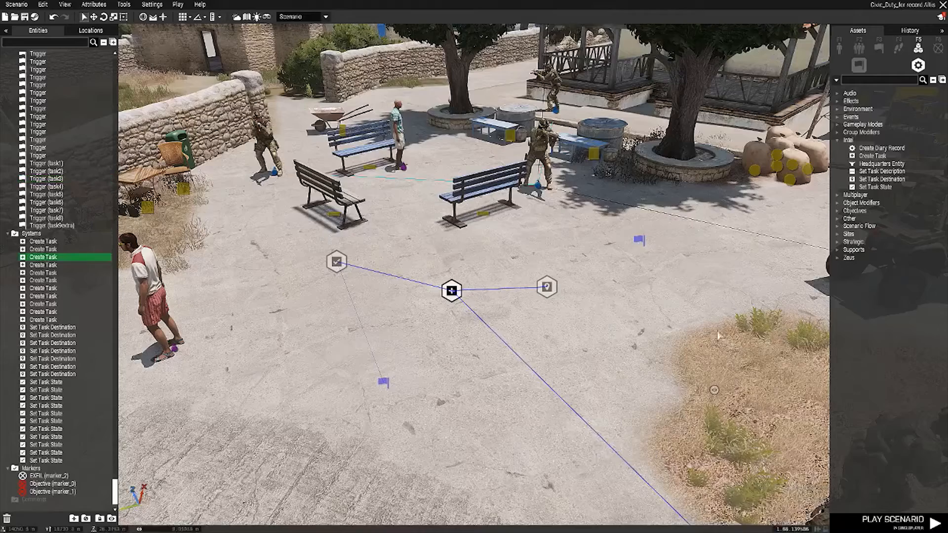
pyautogui.doubleClick(451, 291)
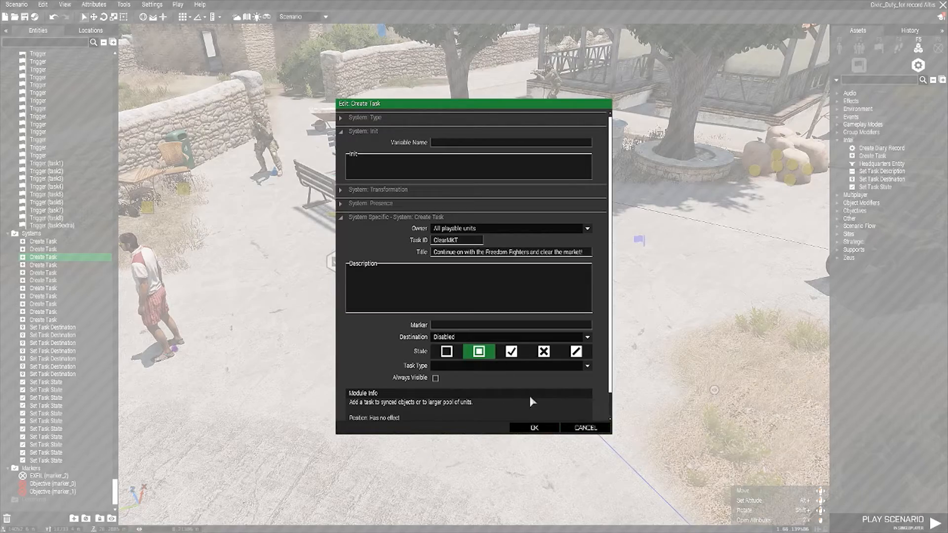
pyautogui.click(586, 428)
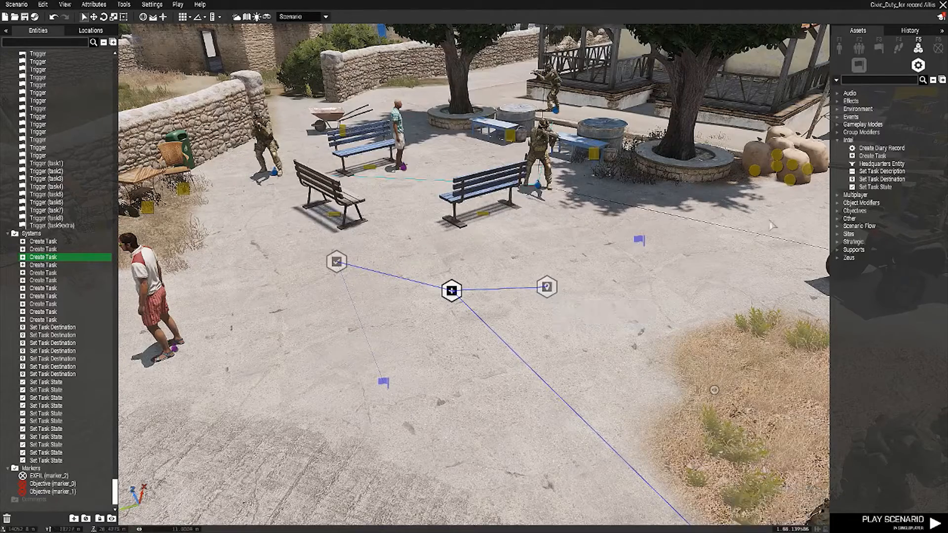
# - Place an extra Set Task Destination module on the ground beside the market's existing one
pyautogui.click(882, 179)
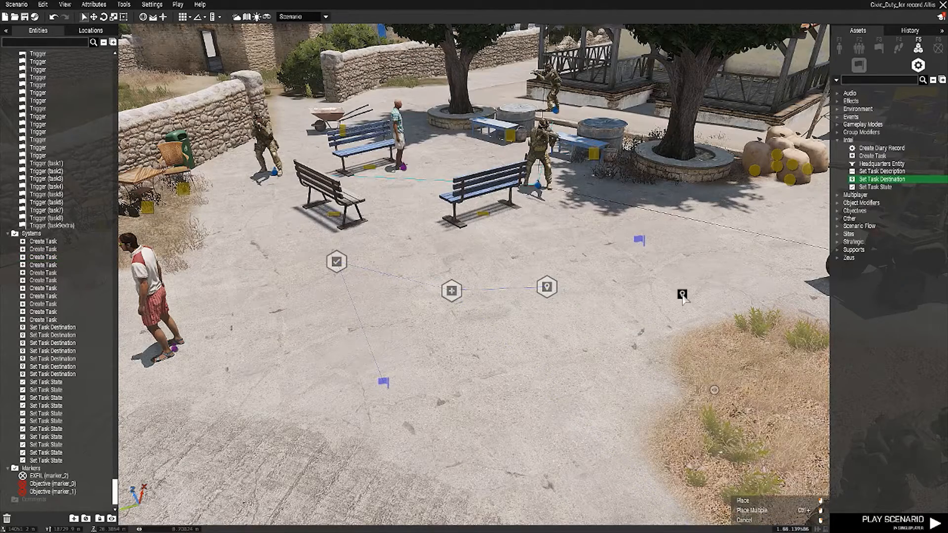
pyautogui.click(671, 286)
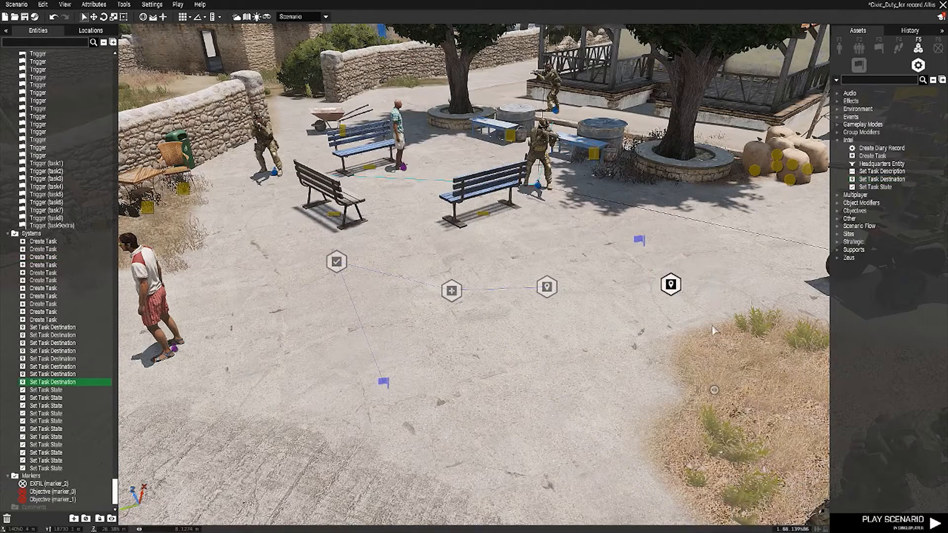
# - Review the destination options of the synced market Set Task Destination module, keeping Module position selected
pyautogui.doubleClick(547, 287)
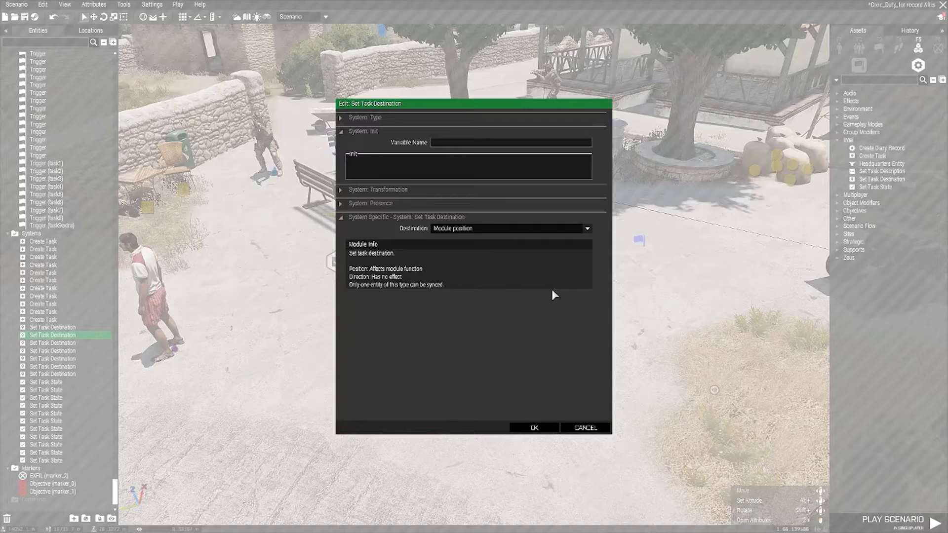
pyautogui.click(529, 230)
pyautogui.click(492, 239)
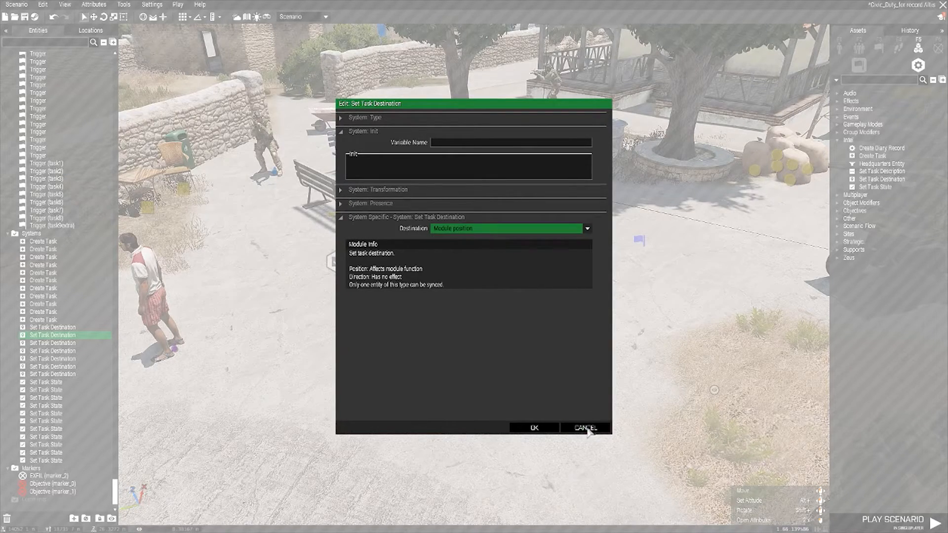
pyautogui.click(540, 427)
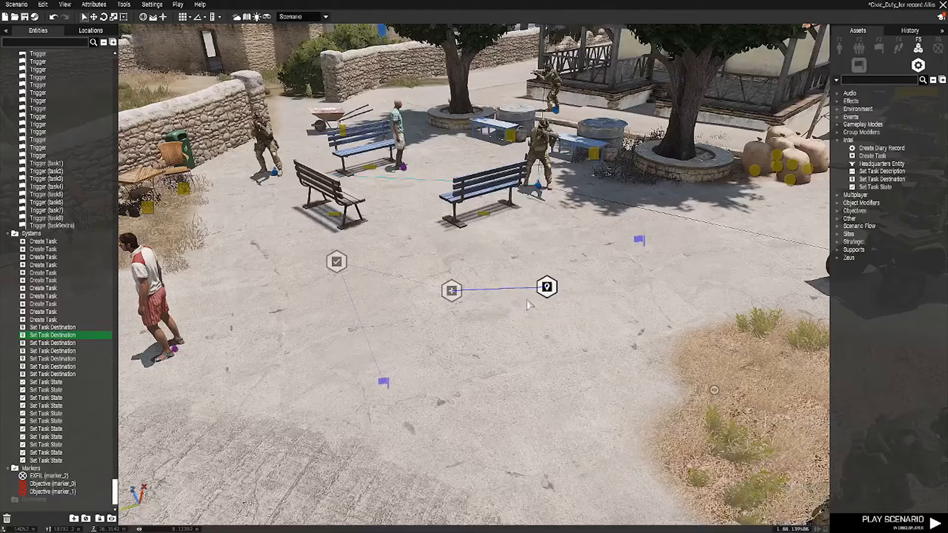
# - Reposition the market Set Task Destination module slightly near the benches and sync it with the Create Task module
pyautogui.moveTo(546, 288); pyautogui.dragTo(567, 294)
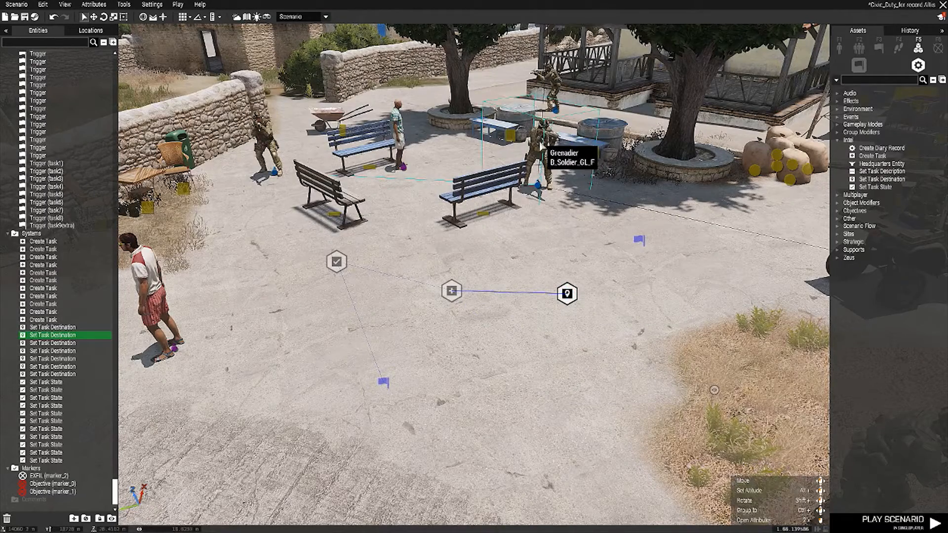
pyautogui.moveTo(567, 293); pyautogui.dragTo(555, 277)
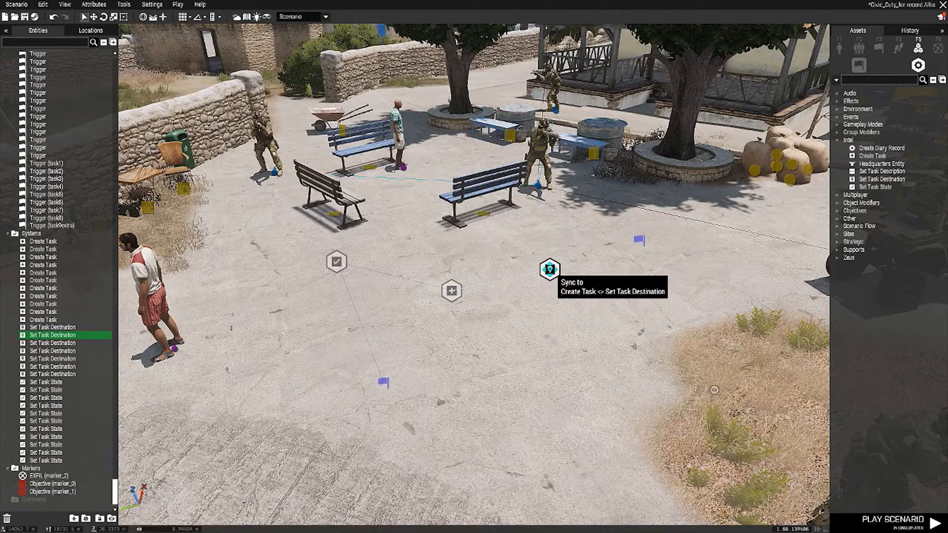
pyautogui.click(554, 276)
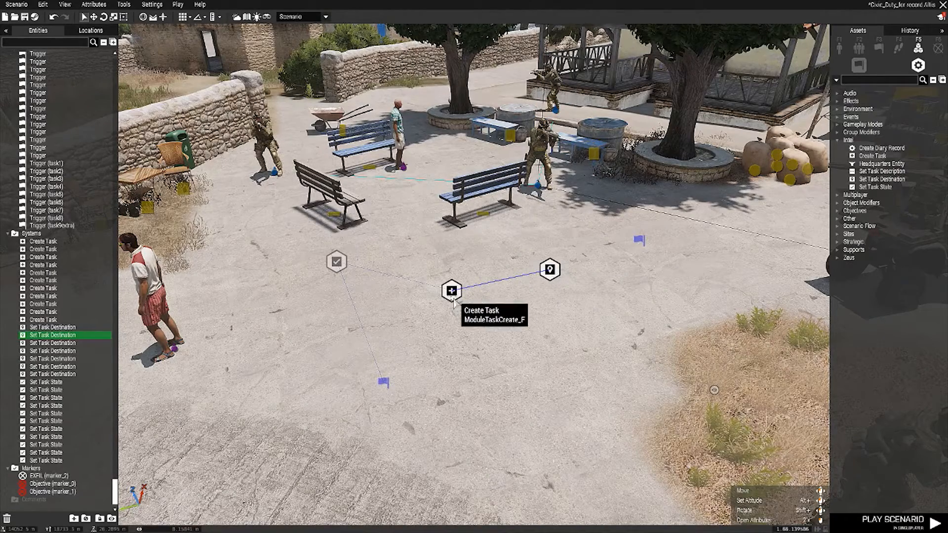
# - Follow the street away from the market to the next group of Create Task, Set Task State and Set Task Destination modules
pyautogui.moveTo(499, 354); pyautogui.dragTo(657, 346, button='right')
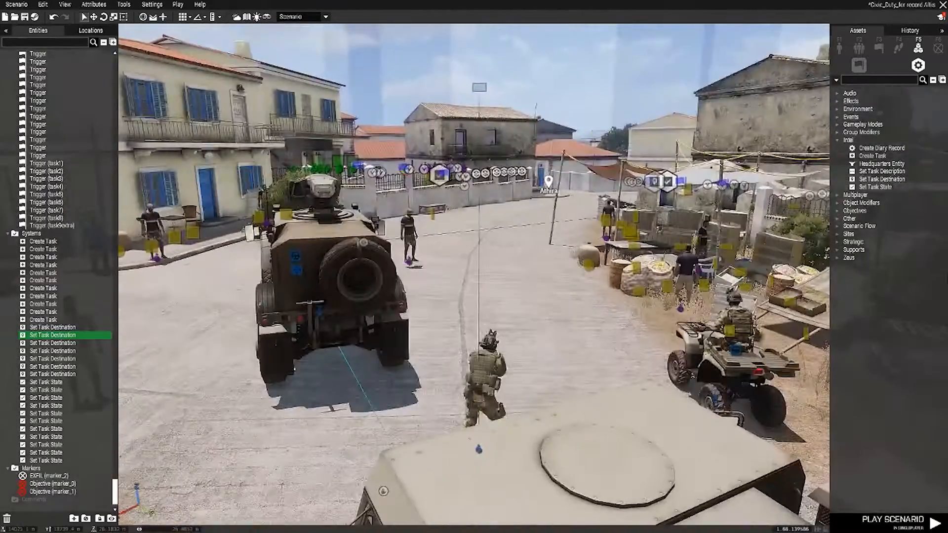
pyautogui.press('w')
pyautogui.moveTo(494, 348); pyautogui.dragTo(660, 367, button='right')
pyautogui.press('w')
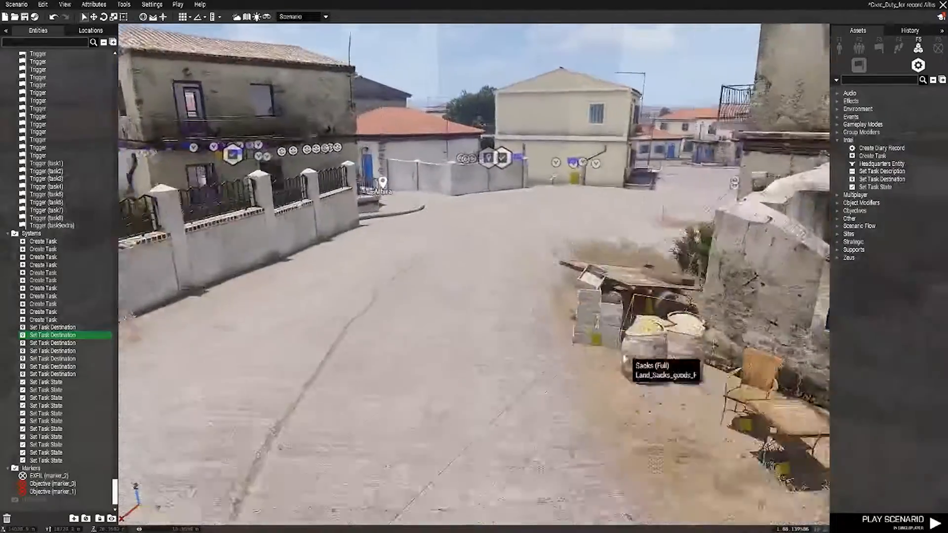
pyautogui.moveTo(465, 364); pyautogui.dragTo(730, 366, button='right')
pyautogui.moveTo(641, 344); pyautogui.dragTo(478, 377, button='right')
pyautogui.press('w')
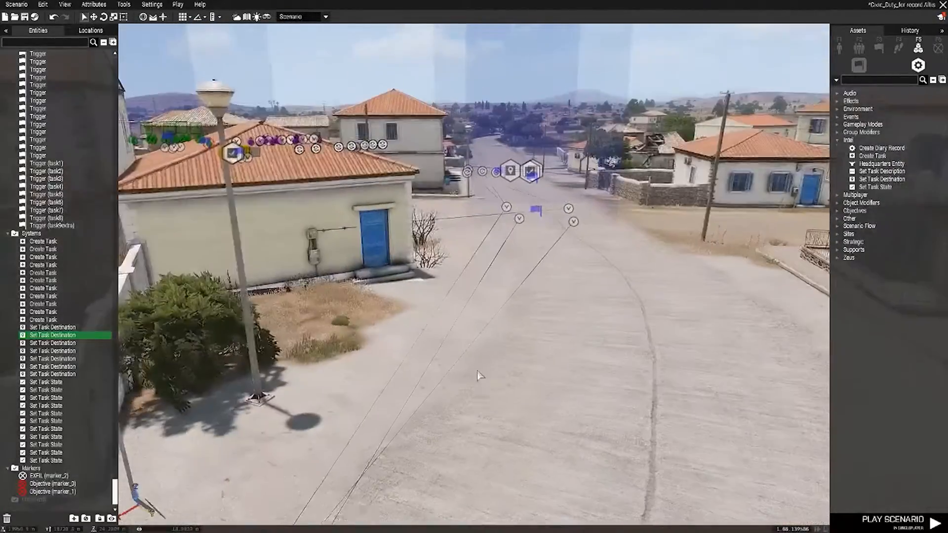
pyautogui.press('w')
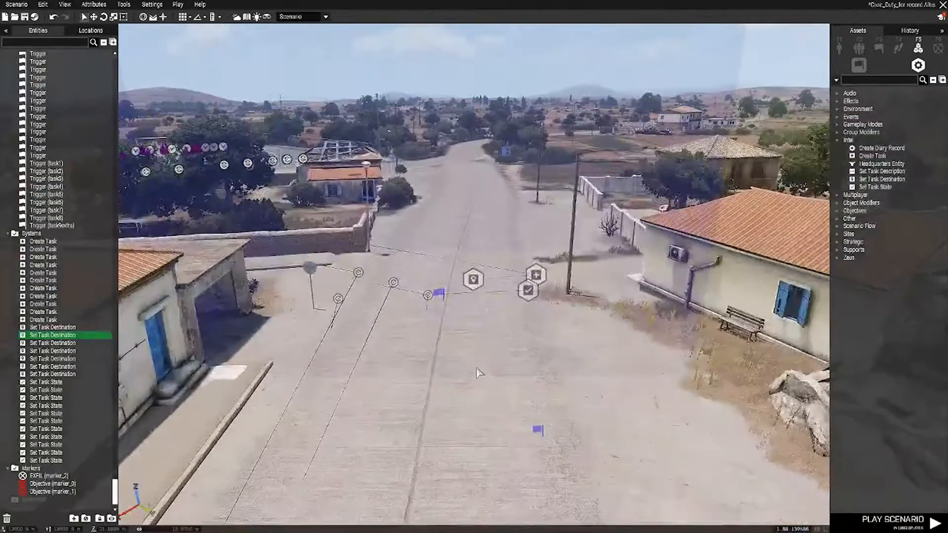